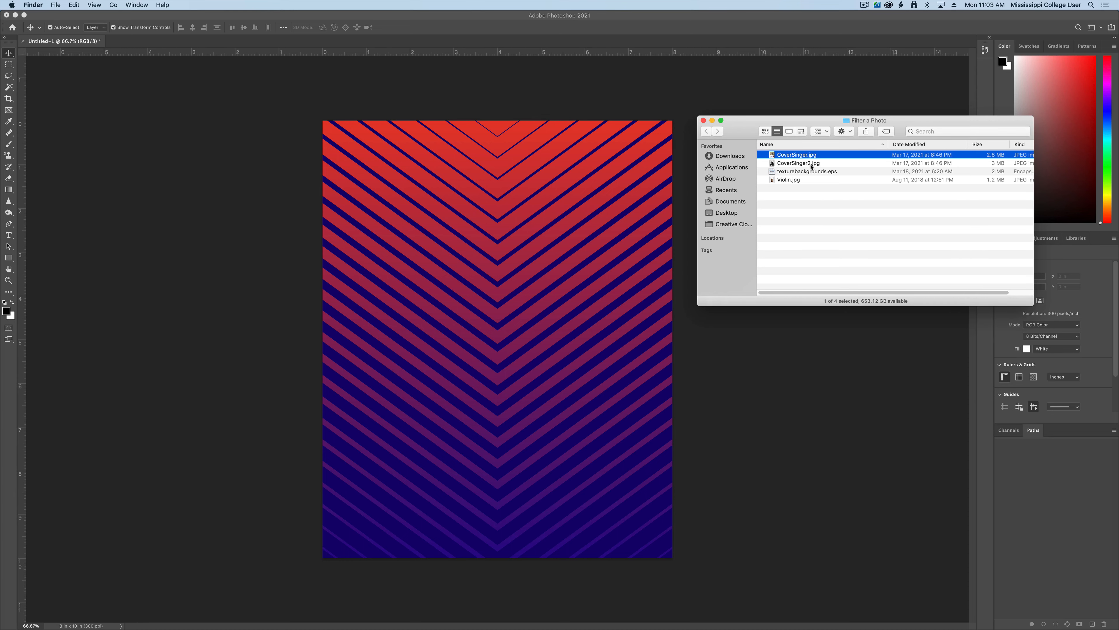
- Preview the CoverSinger, CoverSinger2 and Violin photos in Quick Look to compare them with the poster
key("space")
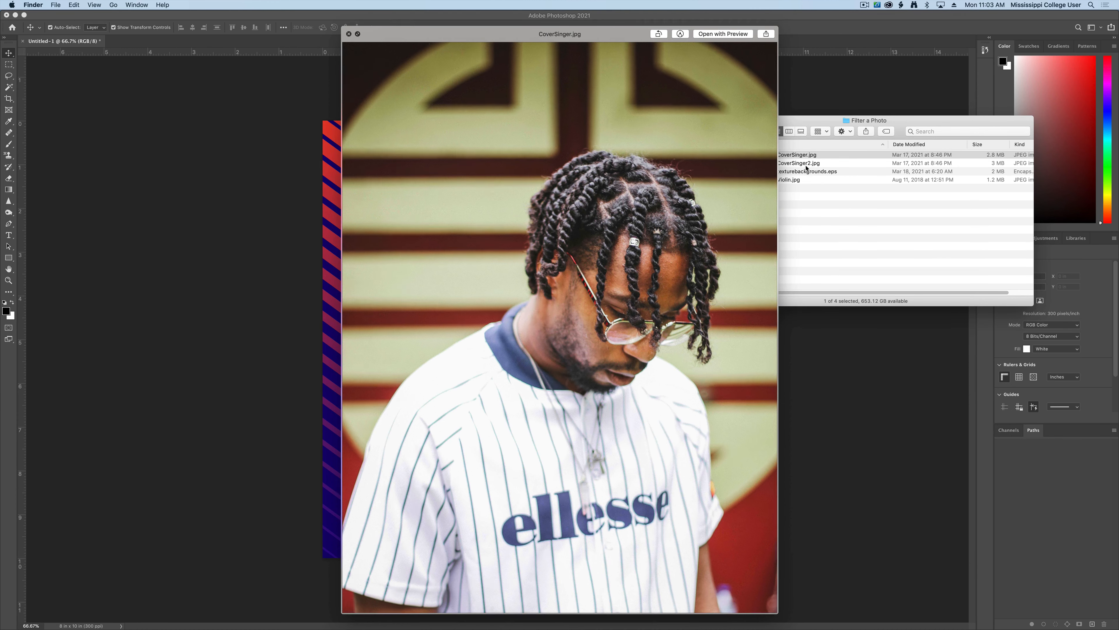
key("space")
left_click(800, 163)
key("space")
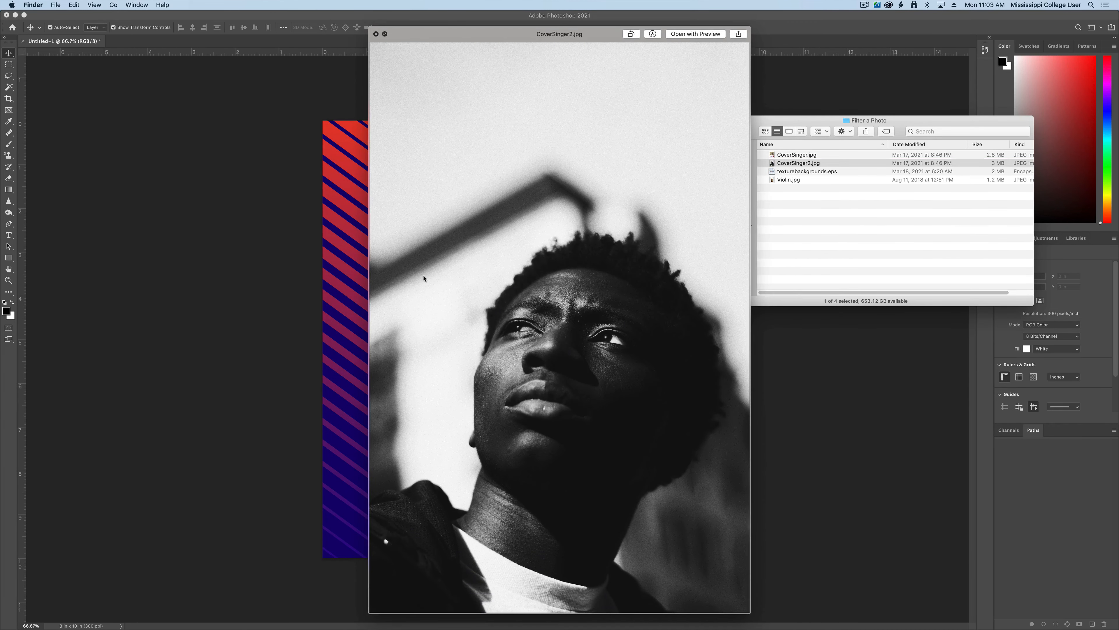
left_click_drag(432, 44, 637, 44)
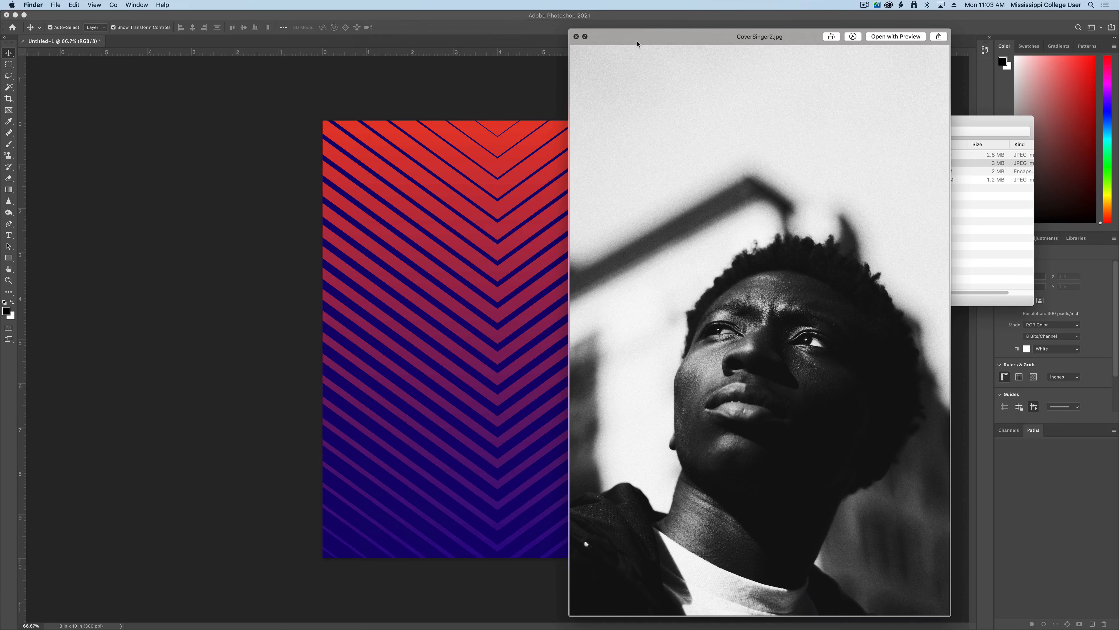
key("space")
left_click(792, 180)
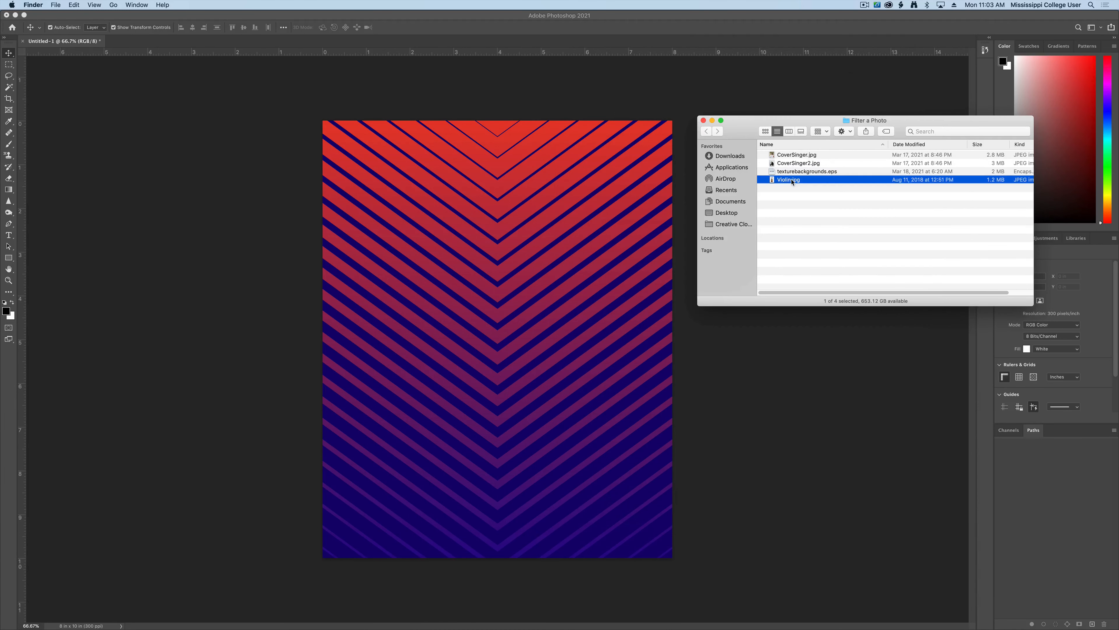
key("space")
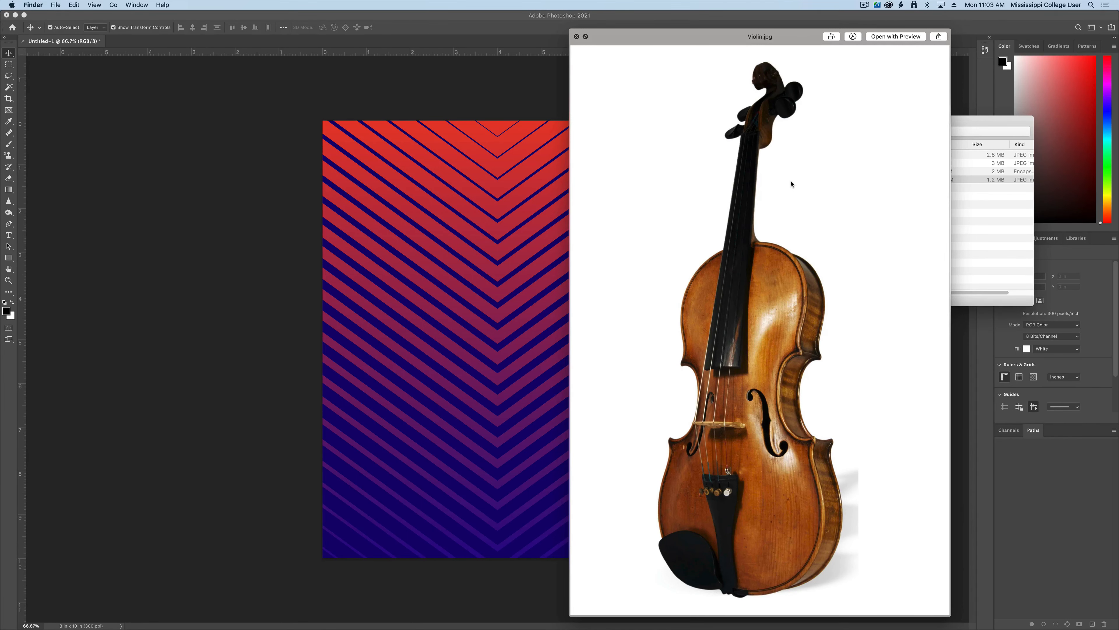
key("space")
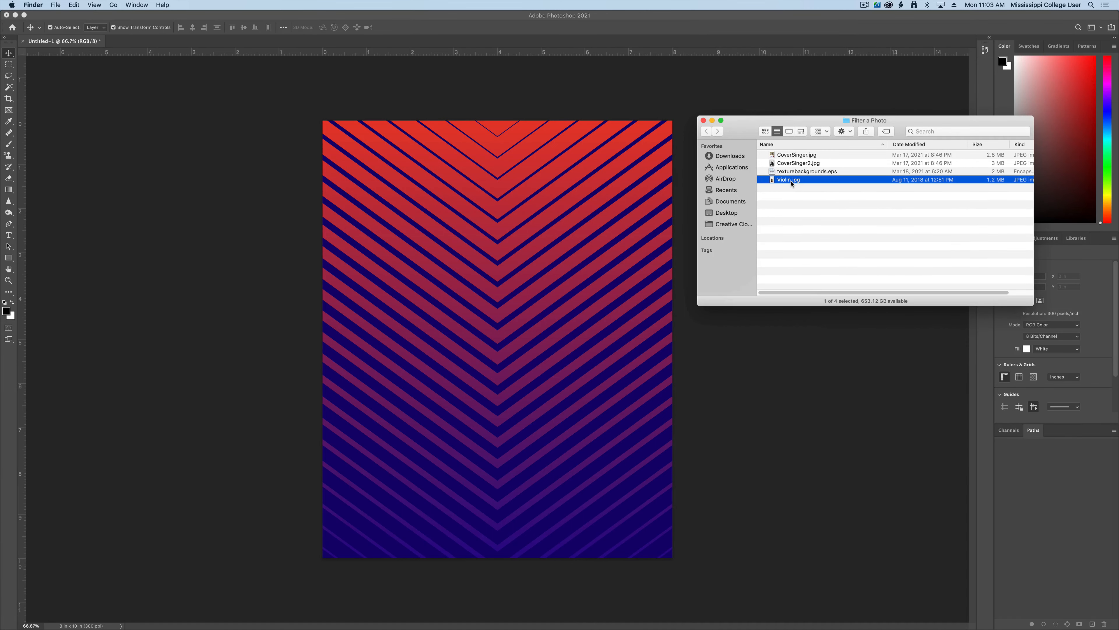
left_click(837, 265)
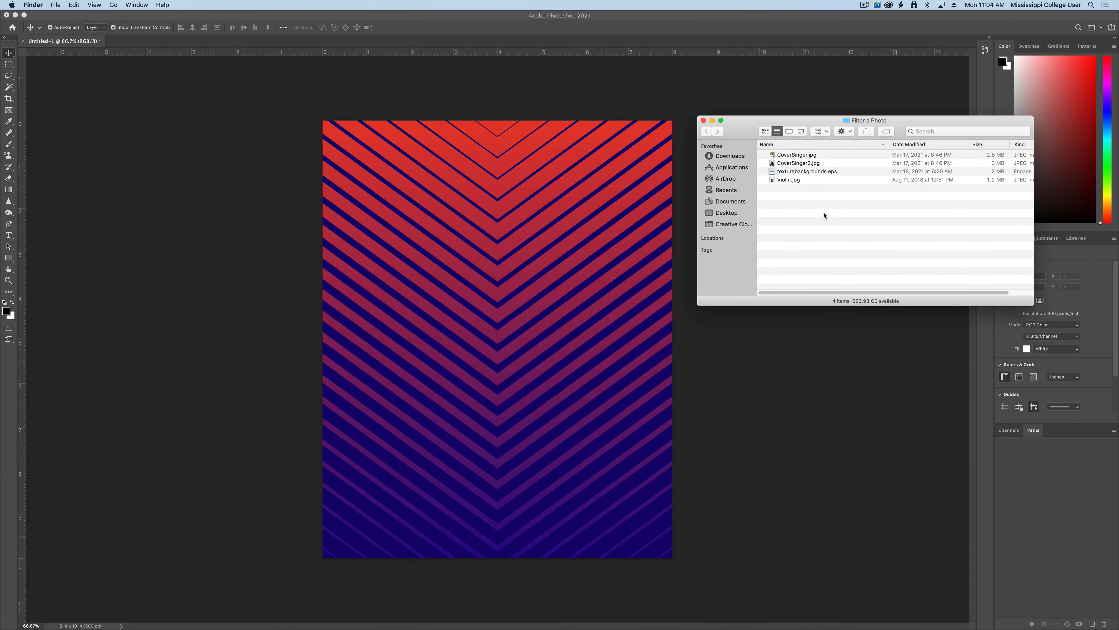
- Place CoverSinger2.jpg on the poster, shrink it proportionally and move it up and right
left_click_drag(786, 164, 515, 235)
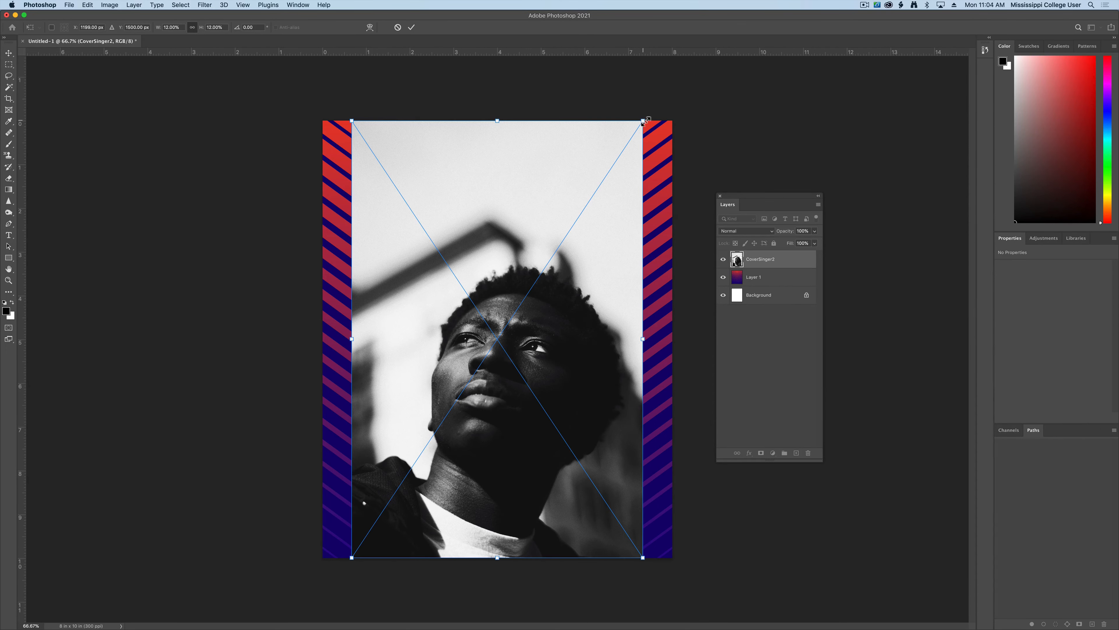
left_click_drag(644, 121, 585, 210)
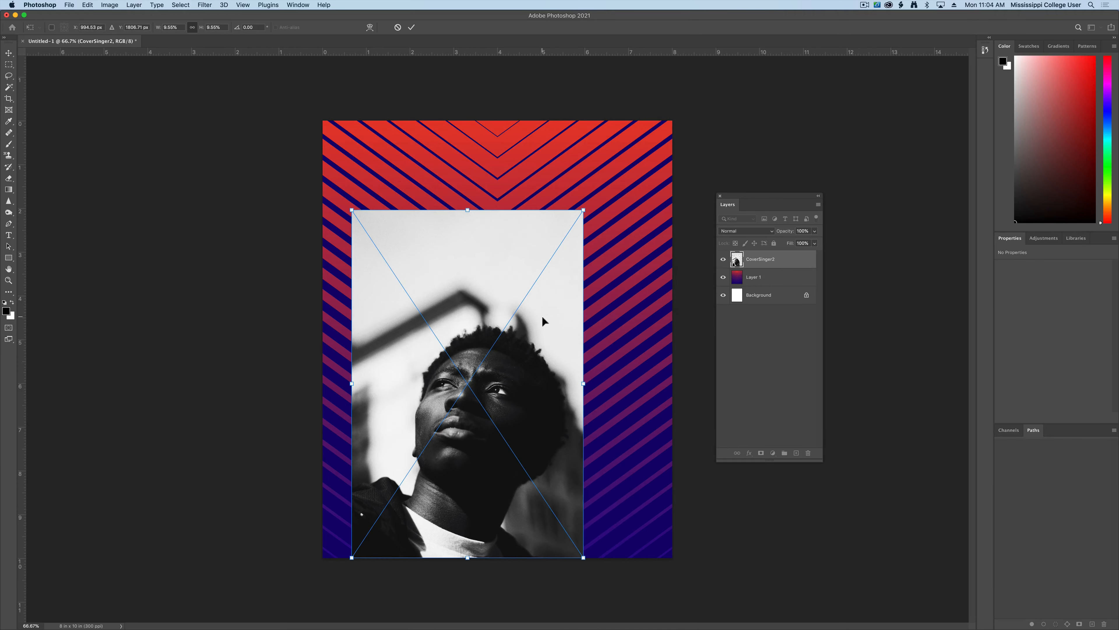
left_click_drag(552, 290, 571, 234)
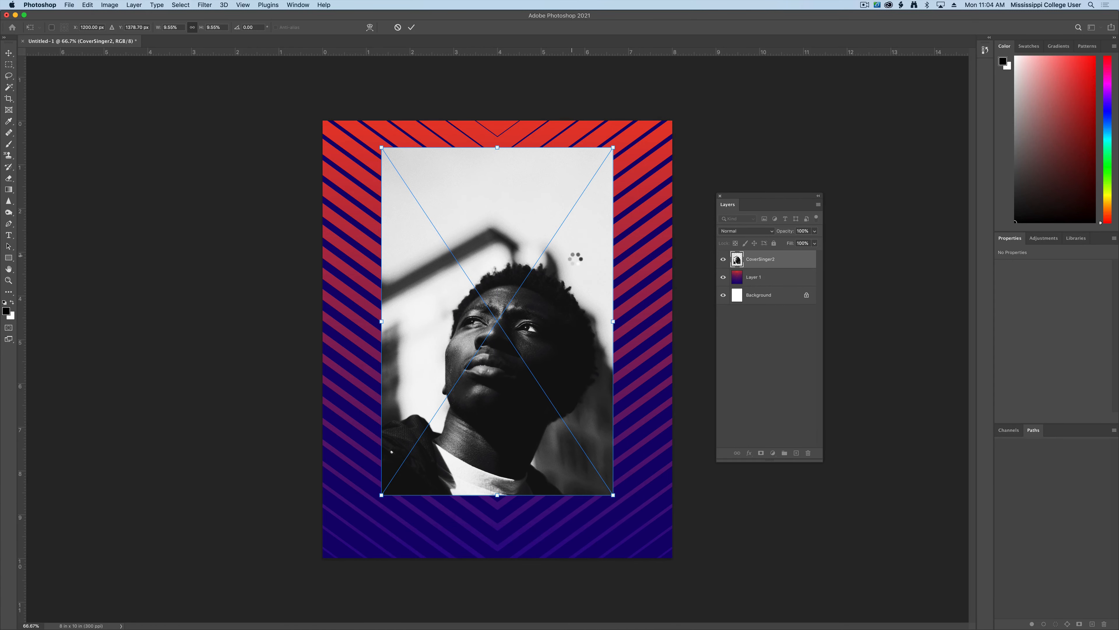
key("Return")
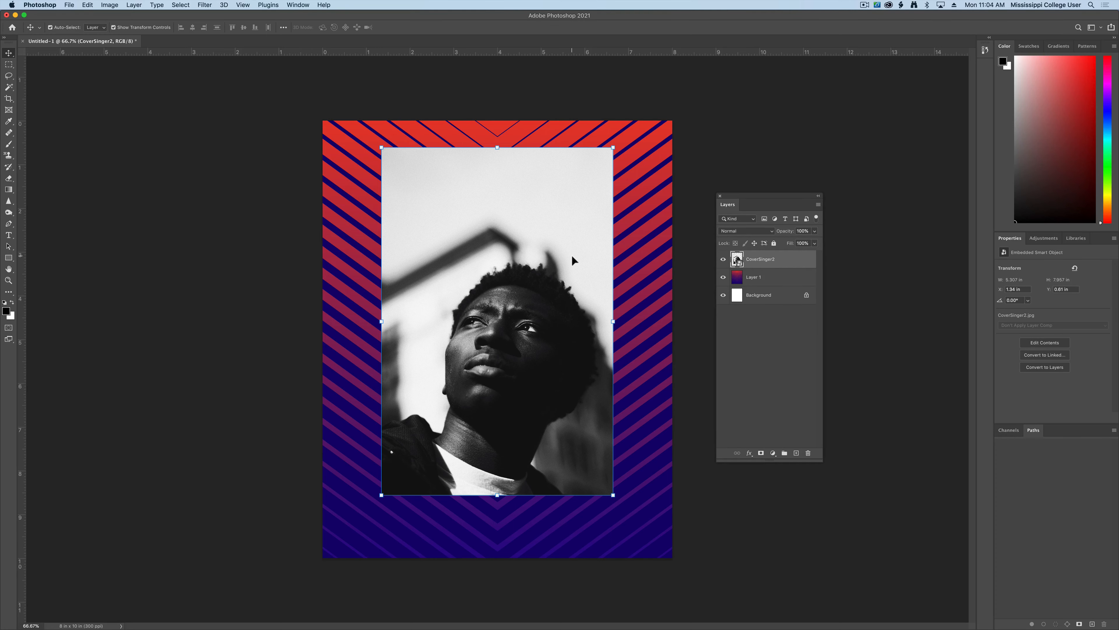
left_click(746, 231)
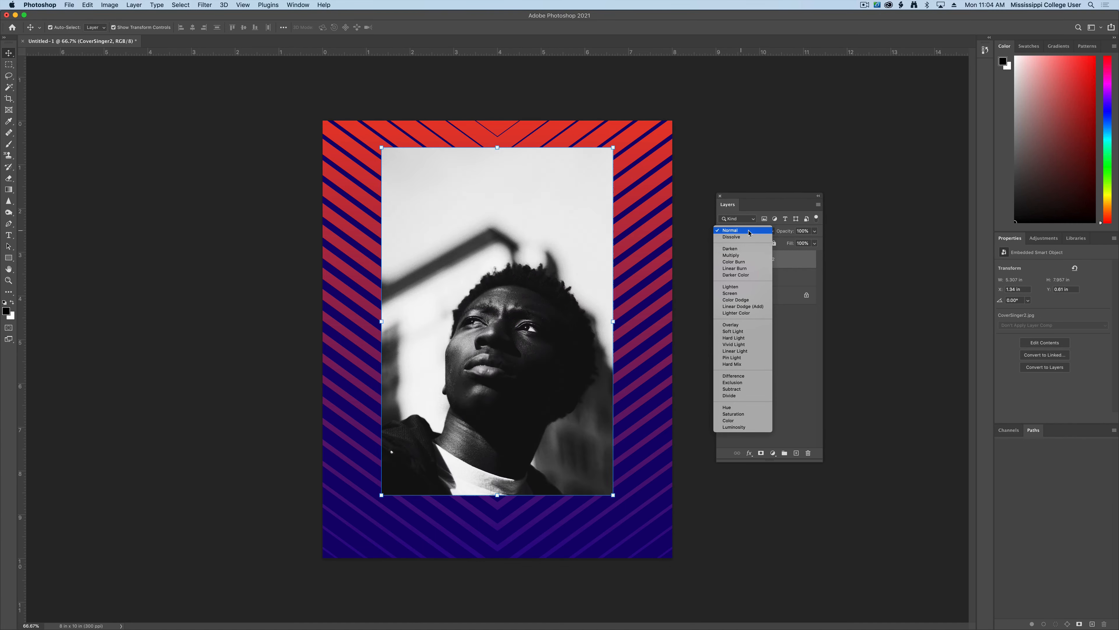
left_click(730, 230)
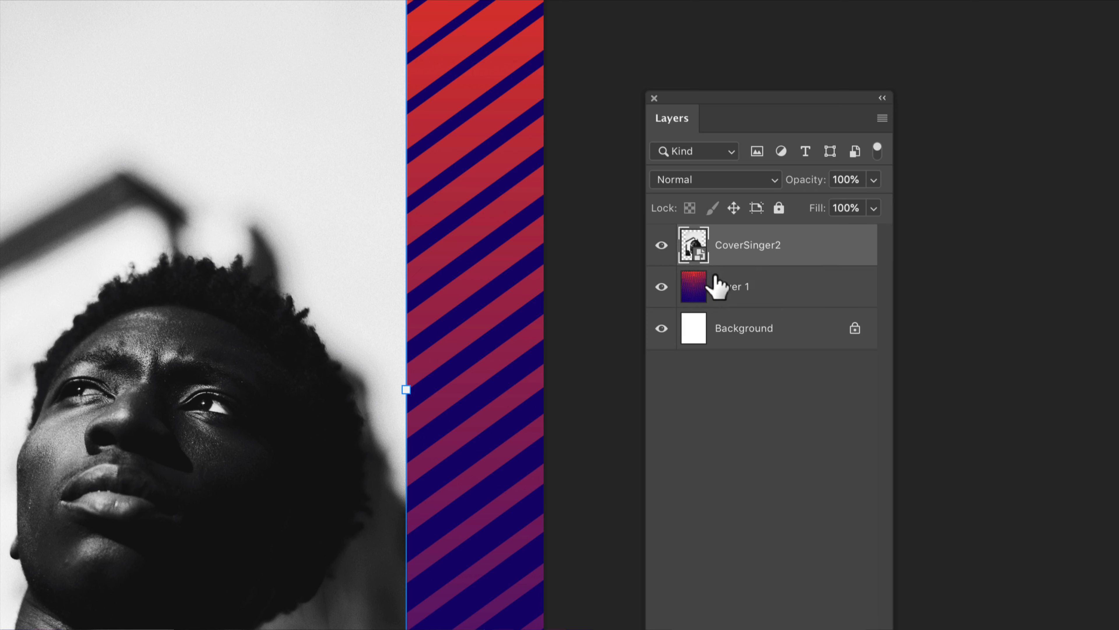
- Convert the chevron Layer 1 to a smart object, reselect the CoverSinger2 layer and pick the Eyedropper
left_click(776, 296)
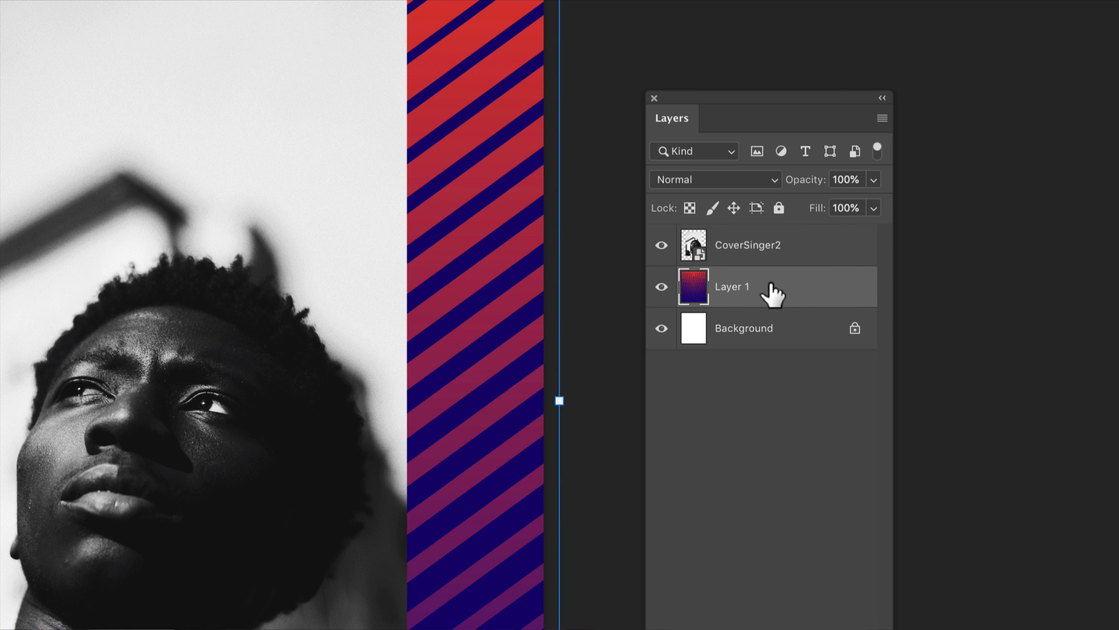
left_click_drag(772, 284, 764, 278)
right_click(769, 289)
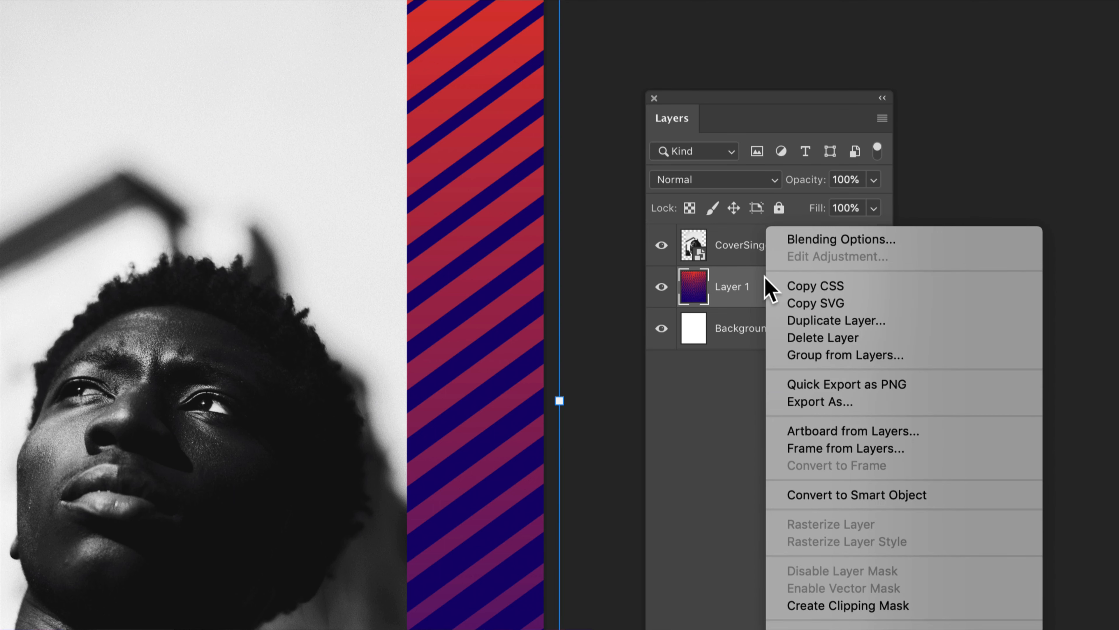
left_click(842, 494)
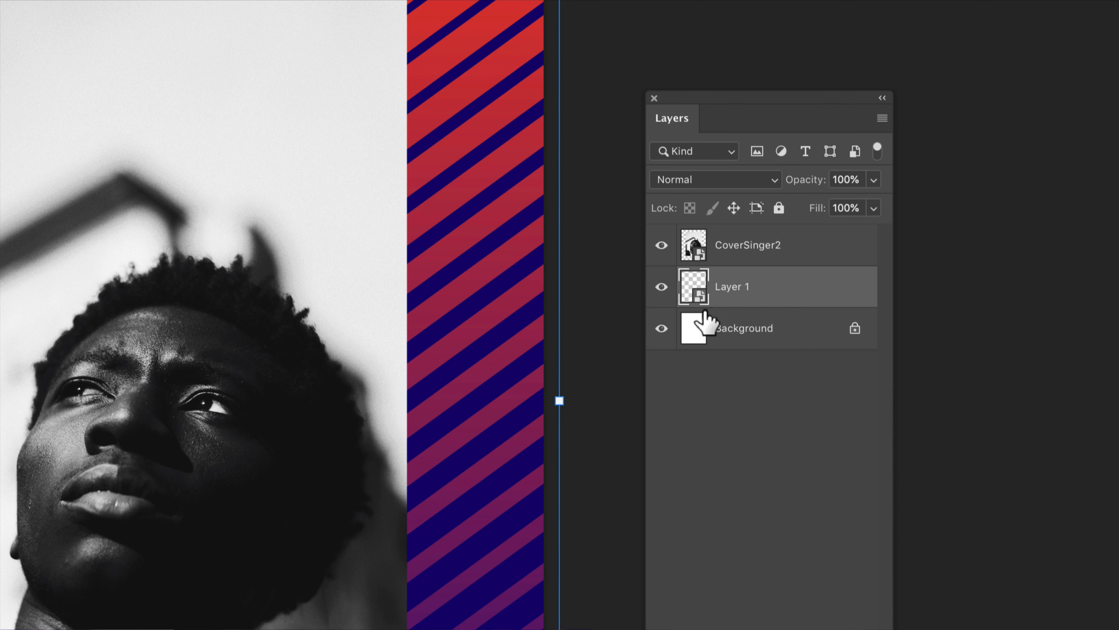
left_click(743, 253)
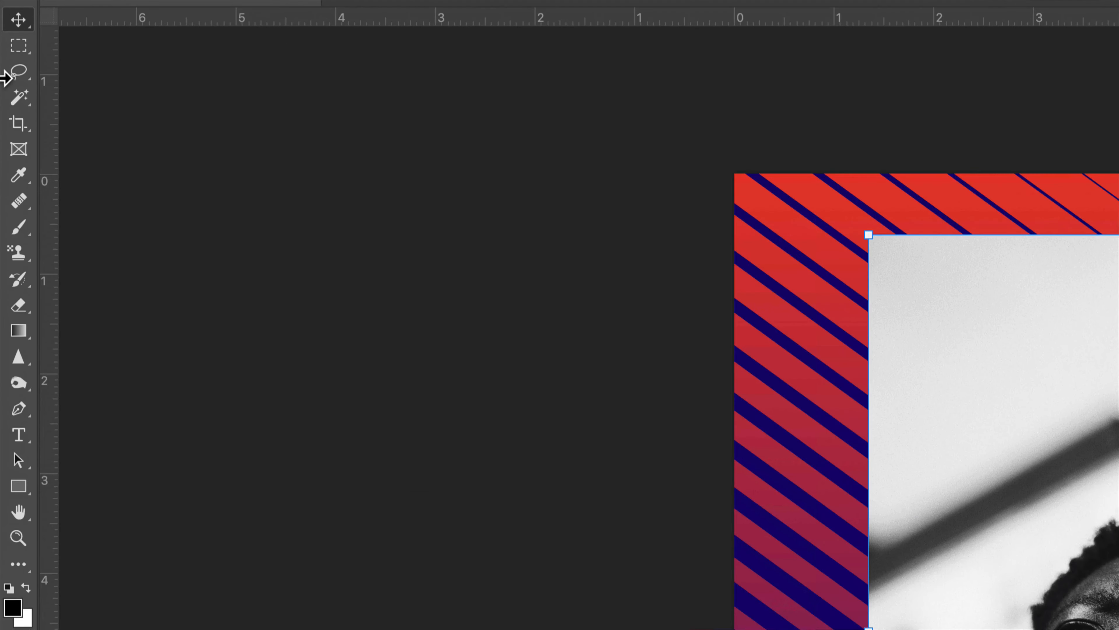
left_click(8, 122)
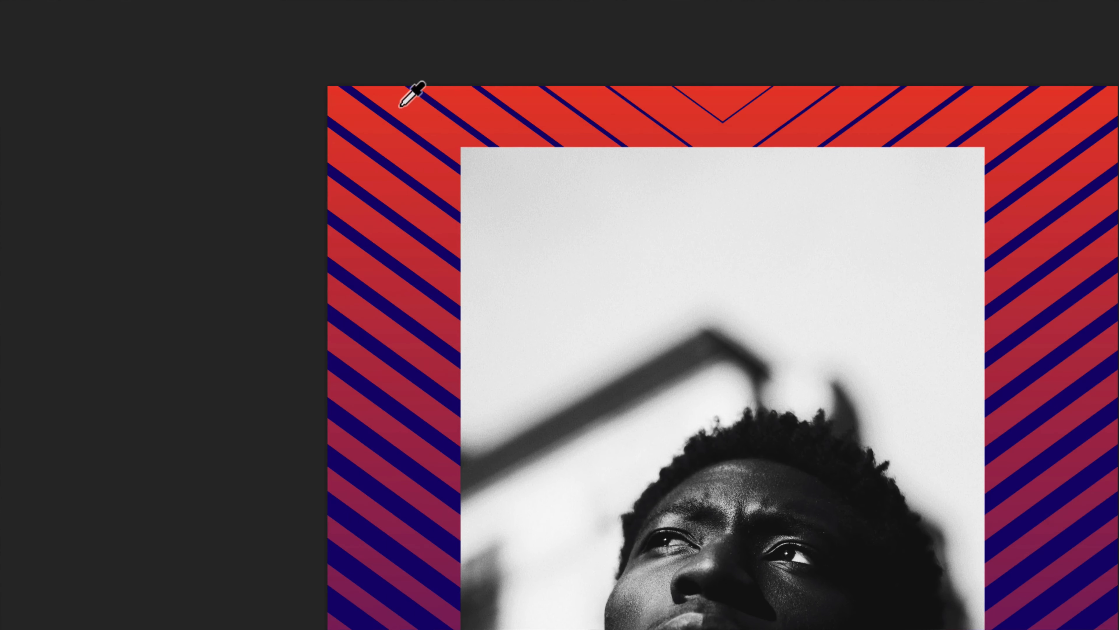
- Sample the poster's navy blue as foreground colour and its red as background colour
left_click(399, 107)
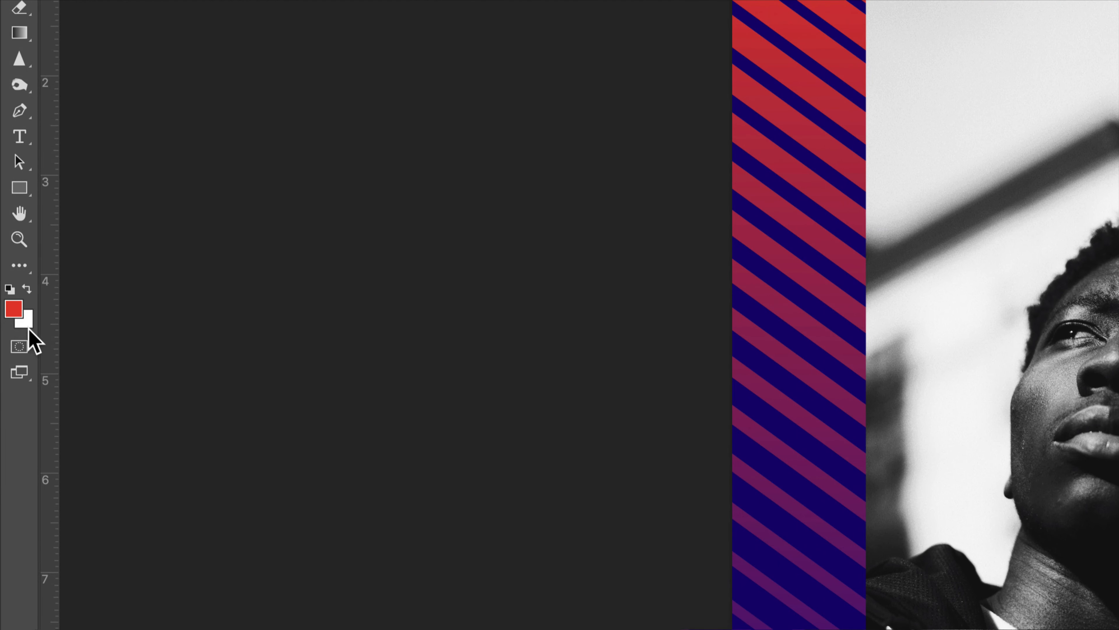
left_click(27, 288)
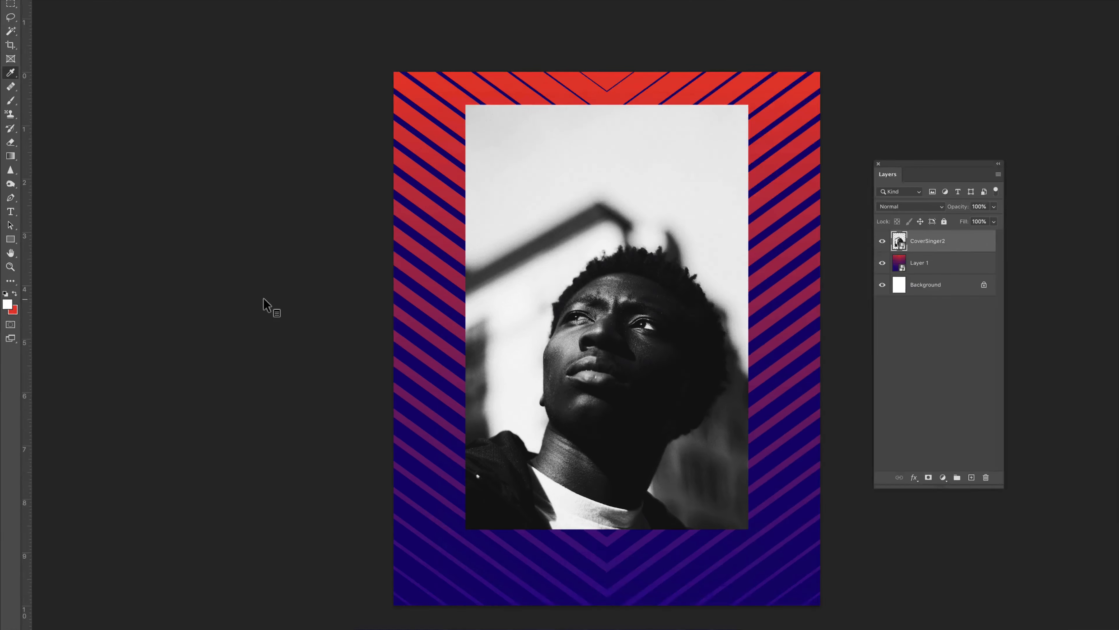
left_click(447, 568)
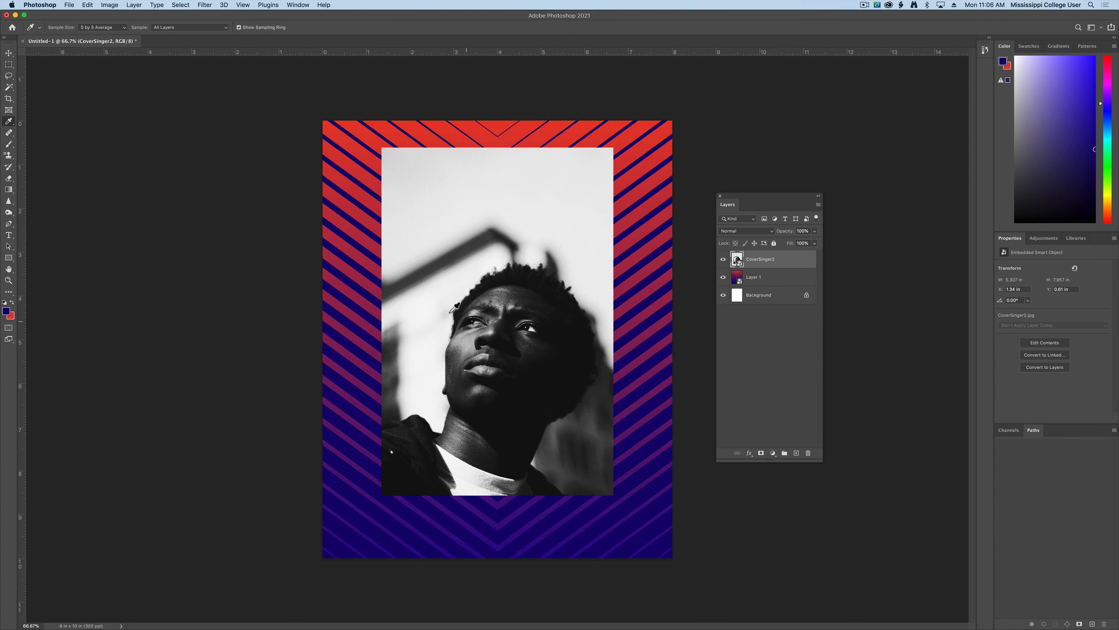
- Open the Filter Gallery and position it so the filter thumbnails and settings are visible
left_click(202, 4)
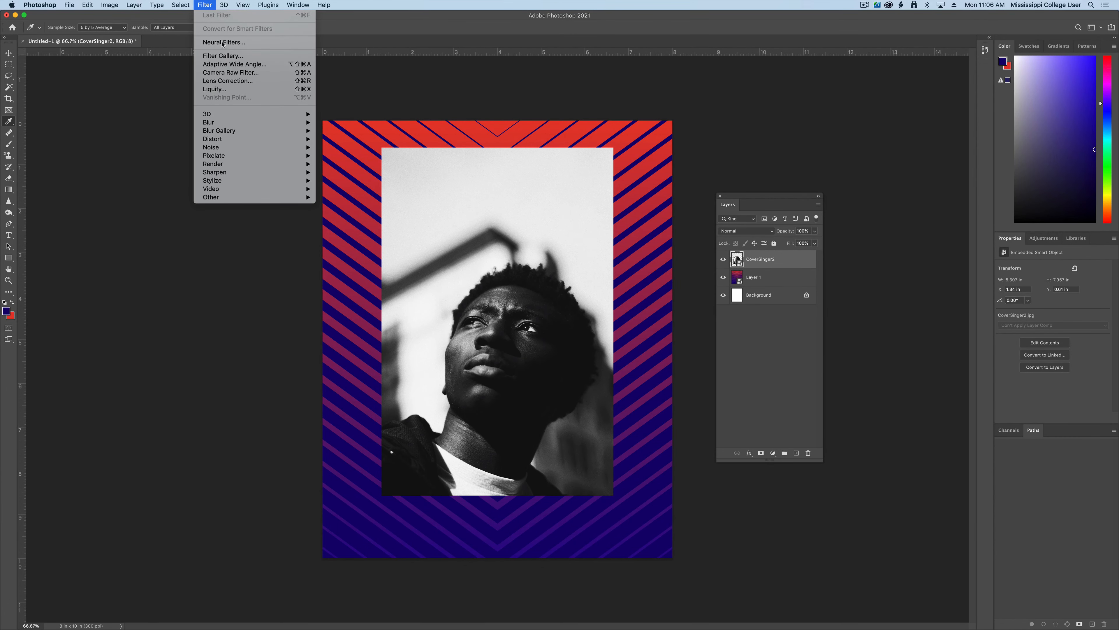
left_click(239, 57)
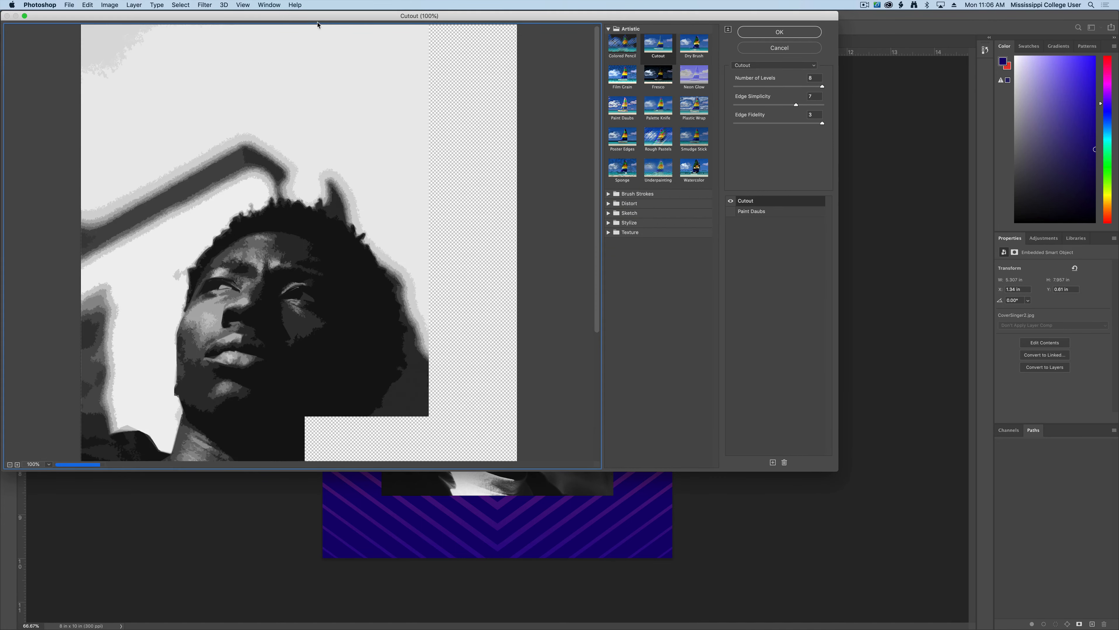
left_click_drag(310, 20, 610, 83)
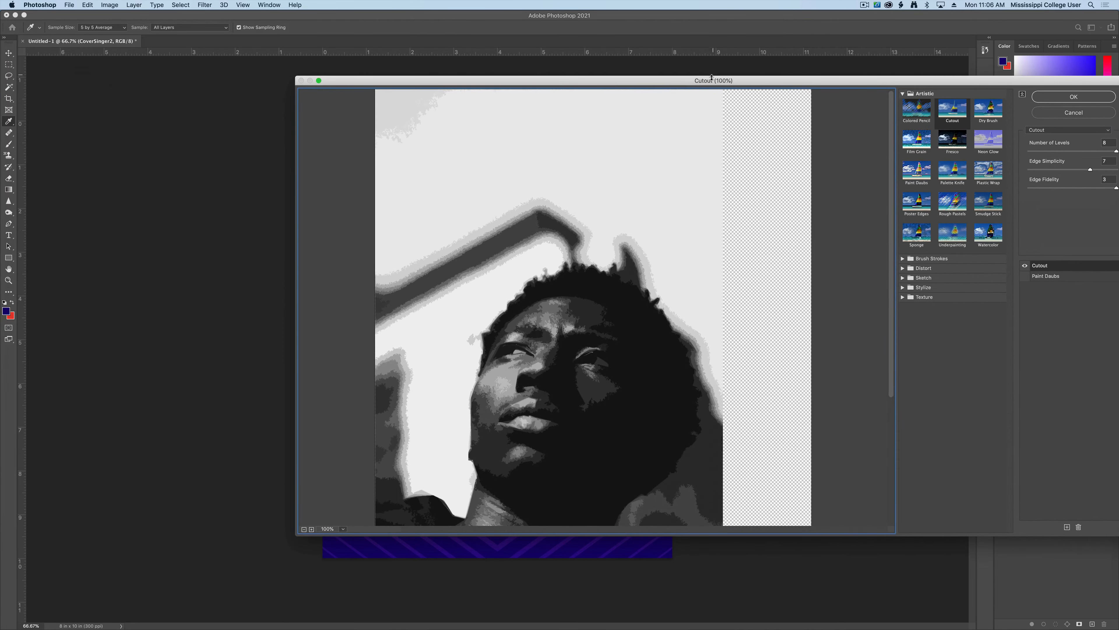
left_click_drag(711, 78, 634, 75)
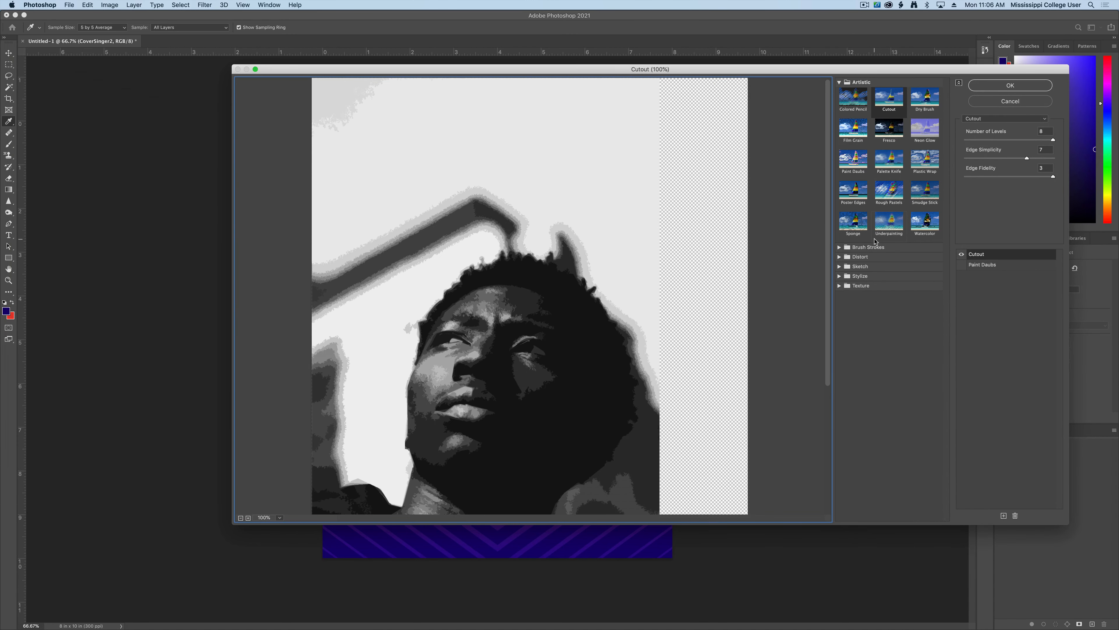
left_click_drag(657, 269, 644, 201)
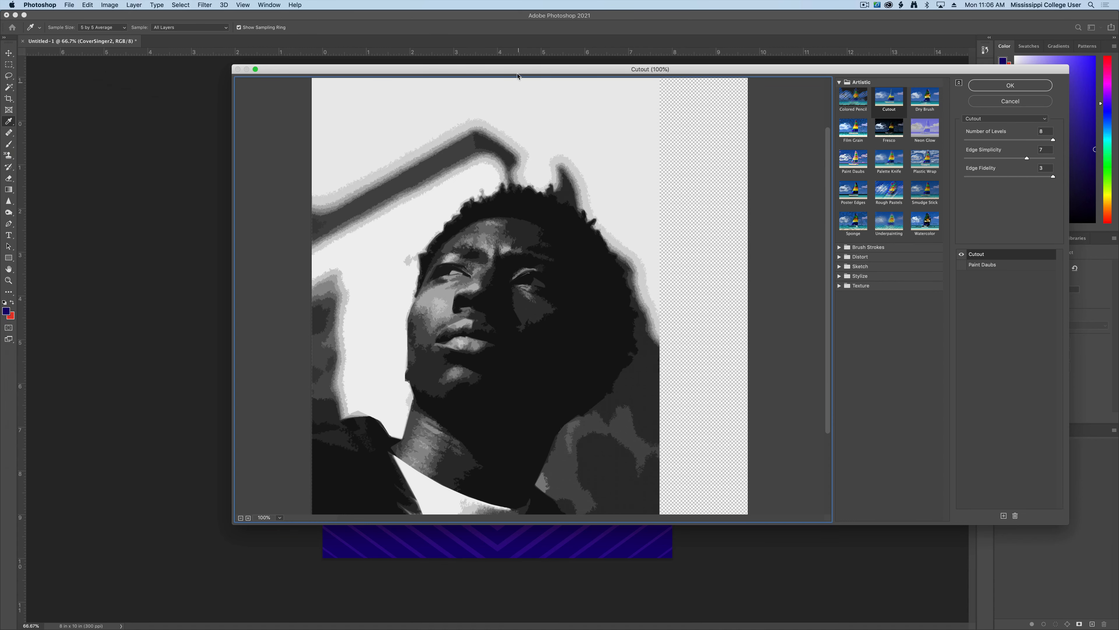
left_click_drag(519, 74, 888, 80)
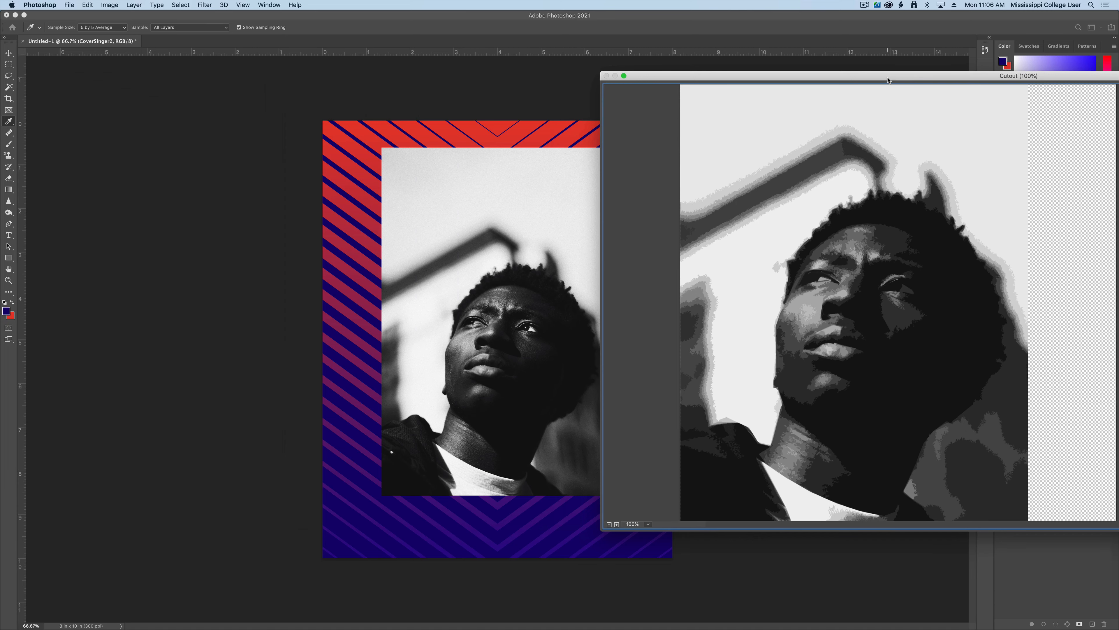
left_click_drag(888, 80, 774, 80)
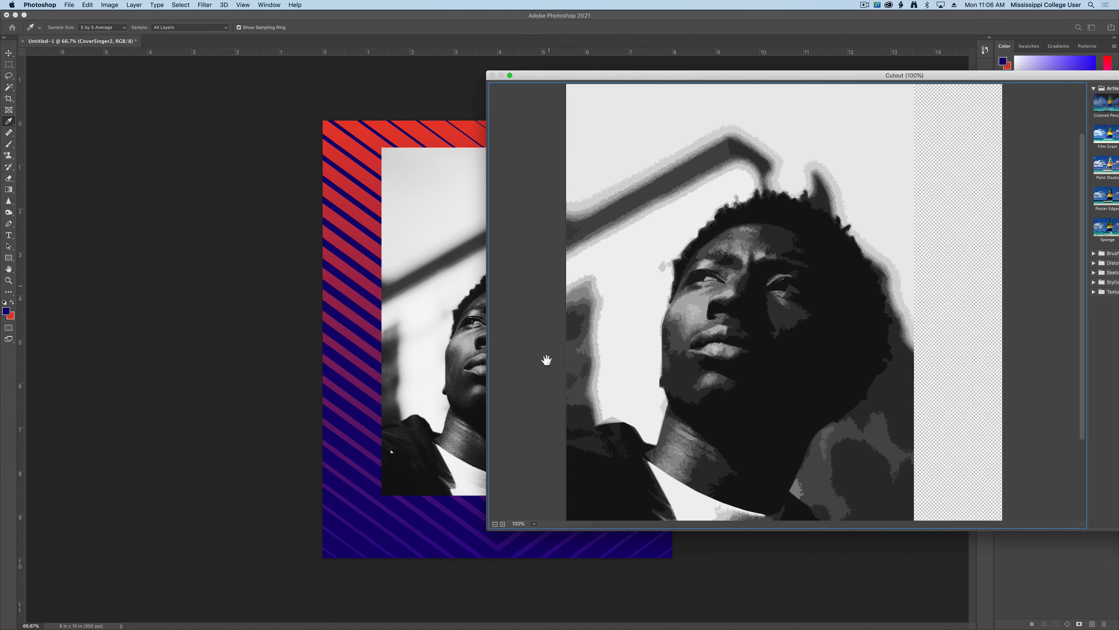
left_click_drag(679, 79, 432, 71)
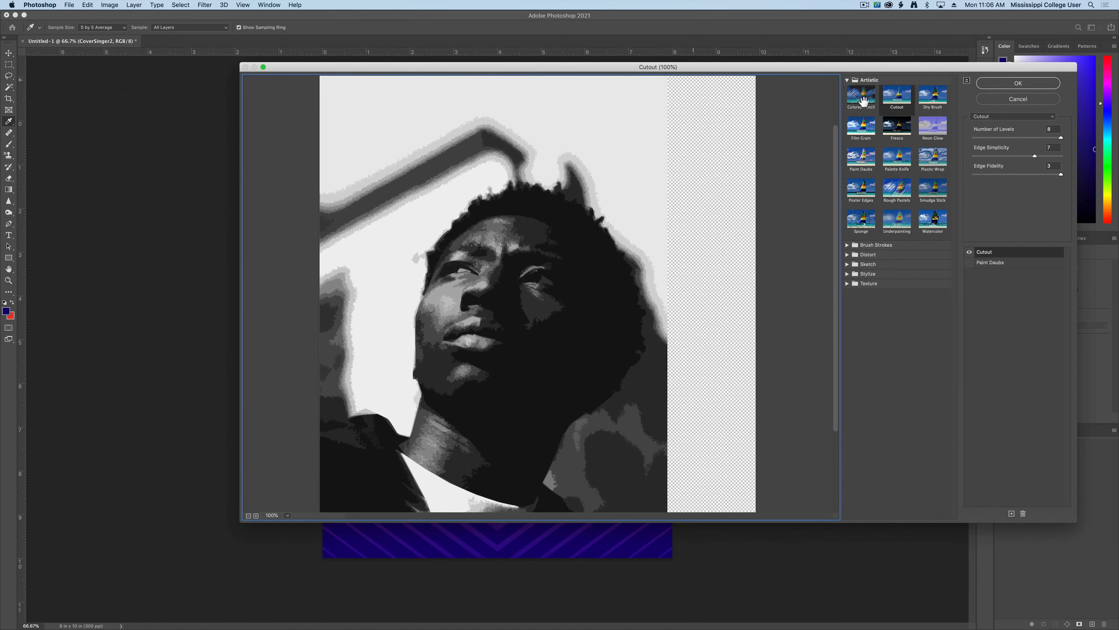
- Try Dry Brush, then choose Palette Knife with Stroke Size 29
left_click(942, 105)
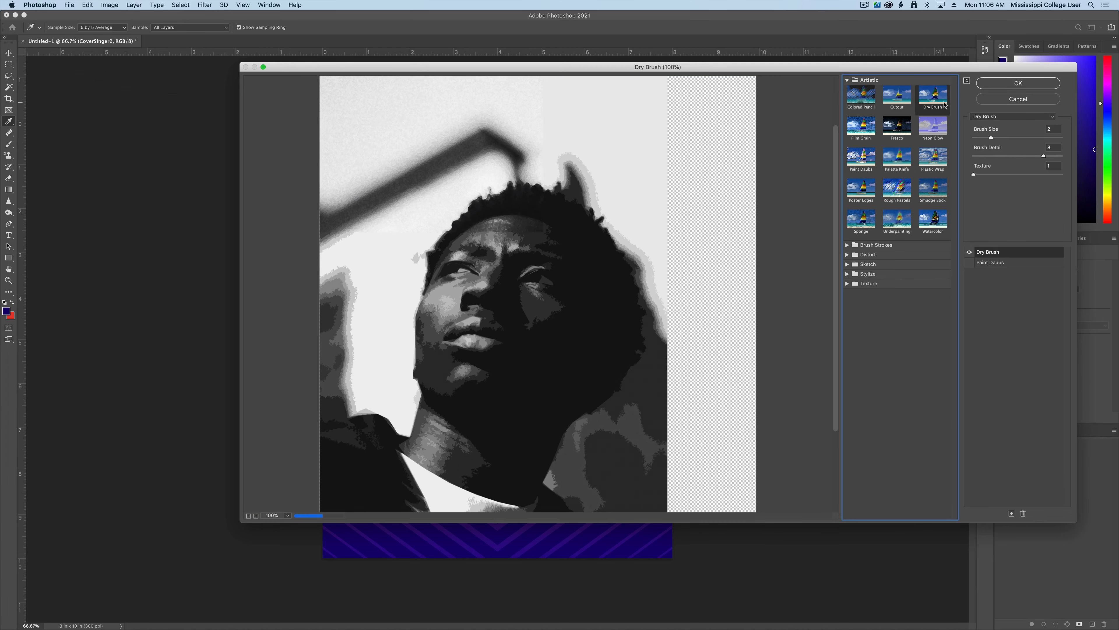
left_click(897, 156)
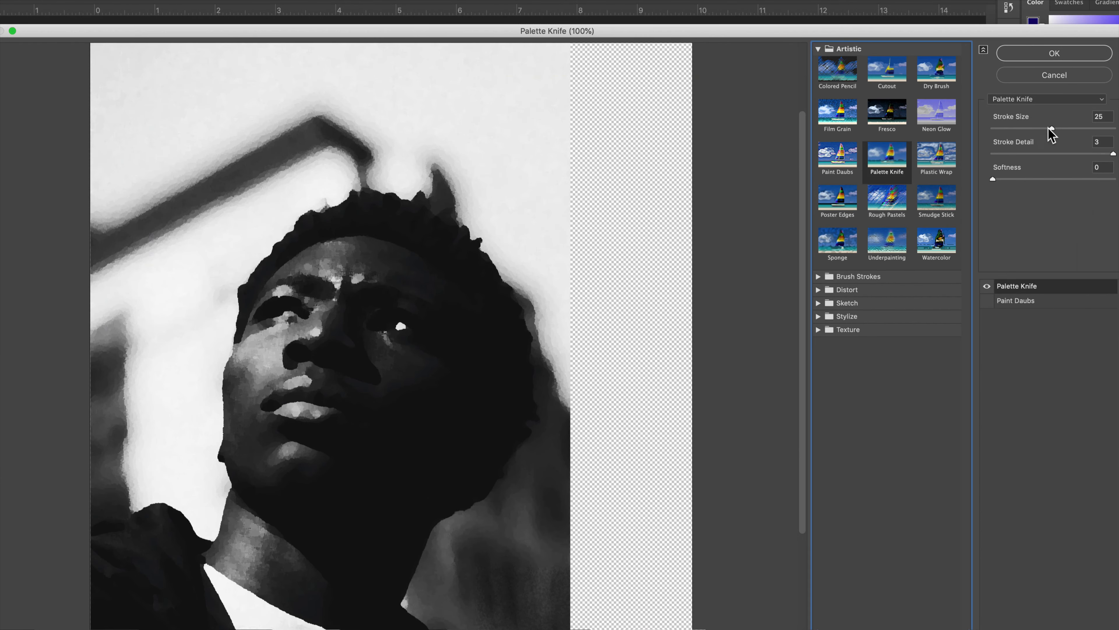
left_click_drag(1052, 128, 1062, 128)
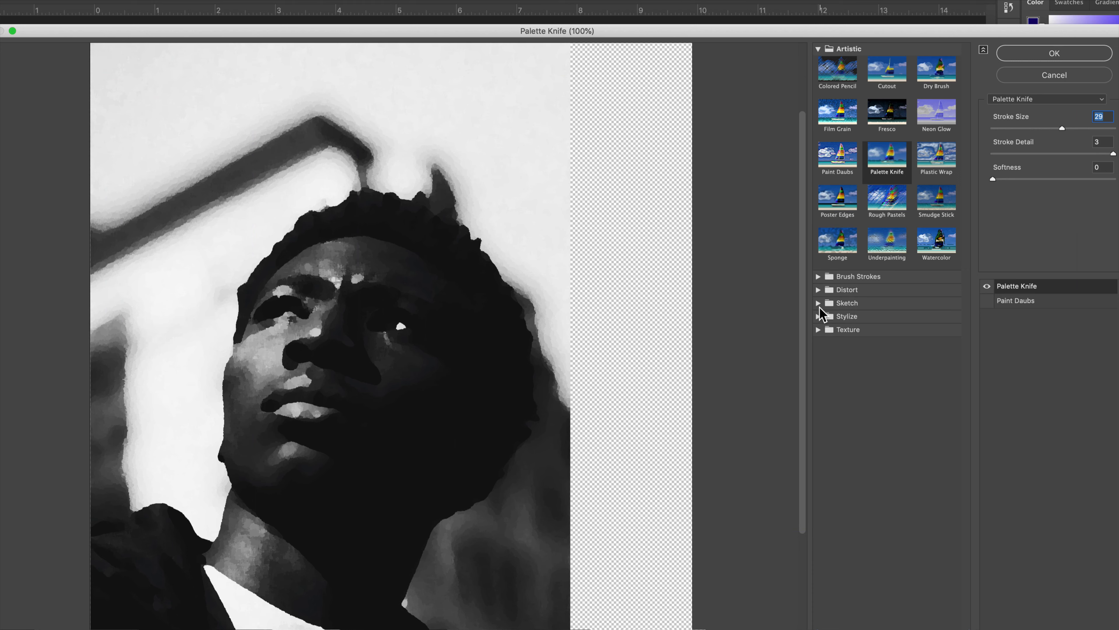
left_click(819, 304)
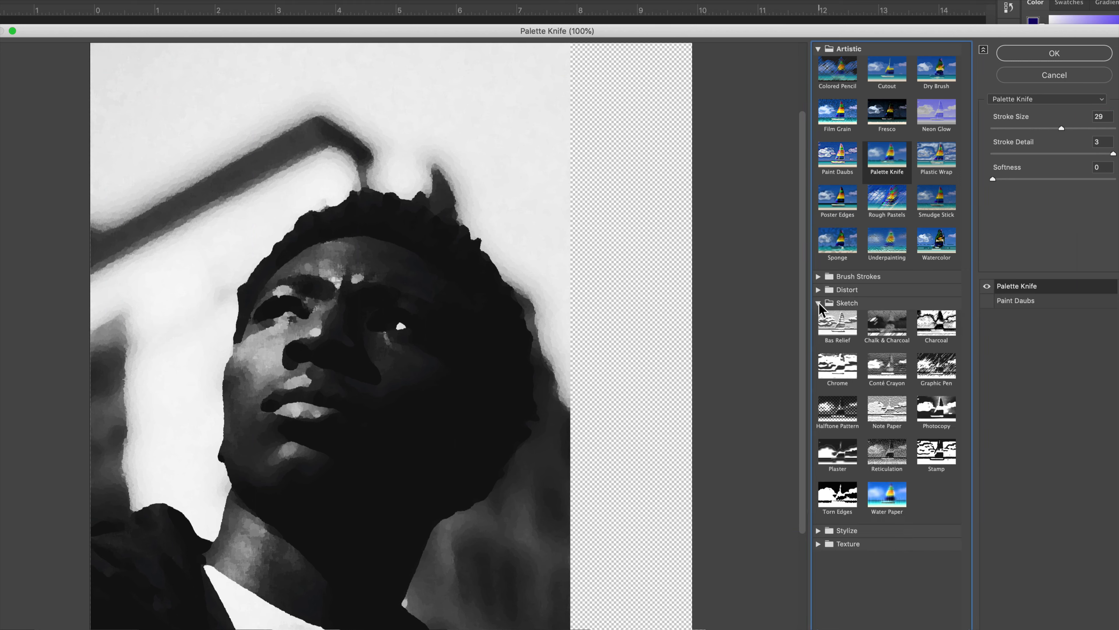
- Compare Bas Relief, Halftone Pattern and Torn Edges, settling on Halftone Pattern
left_click(844, 327)
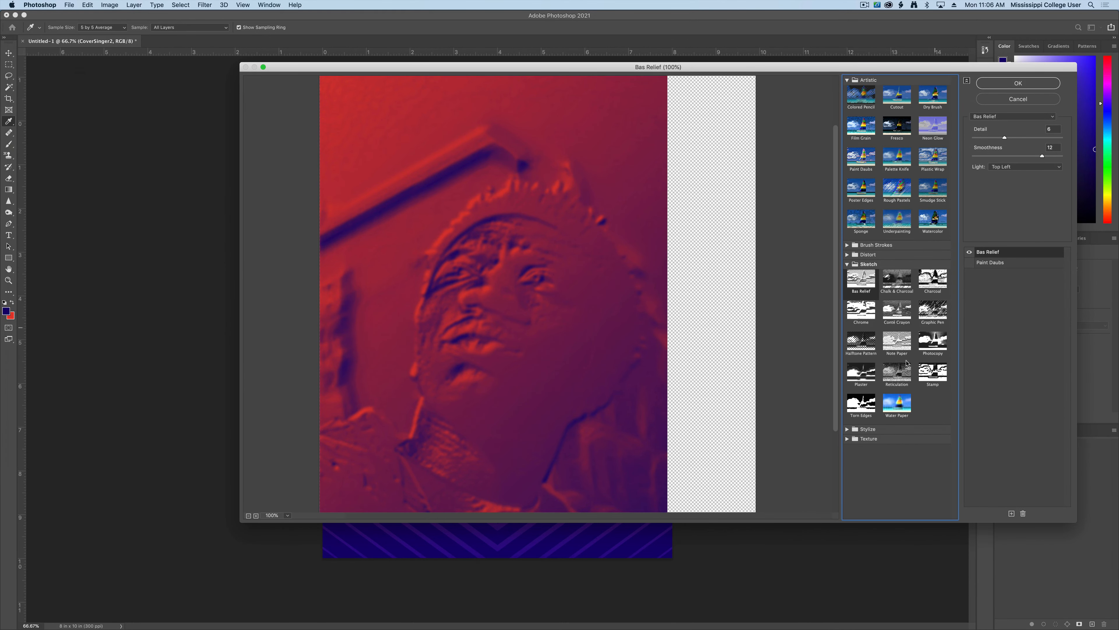
left_click(868, 346)
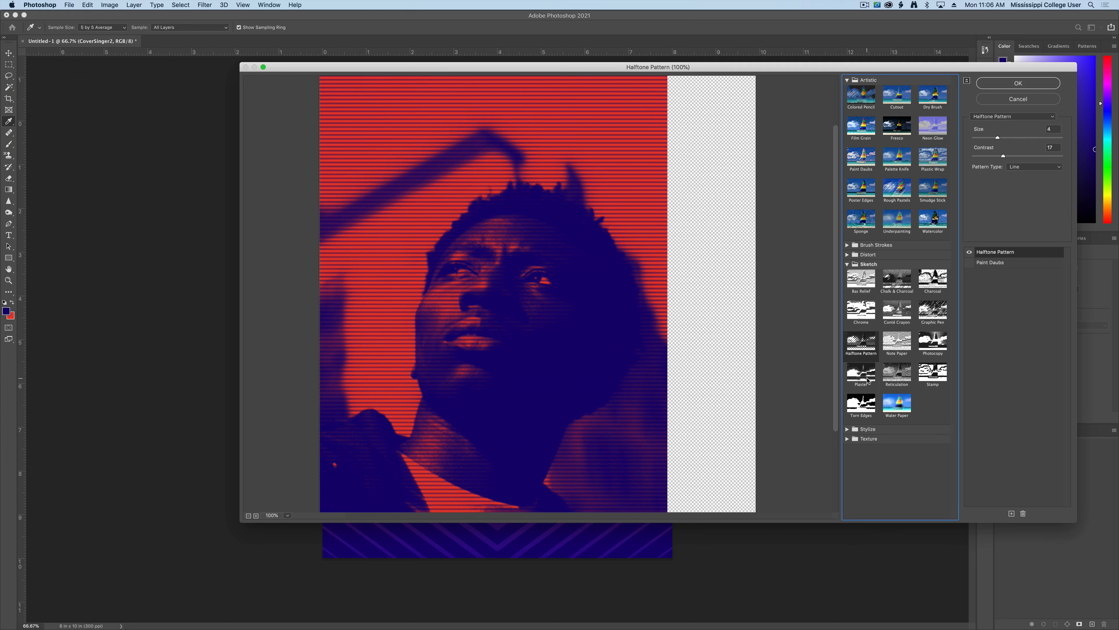
left_click(865, 409)
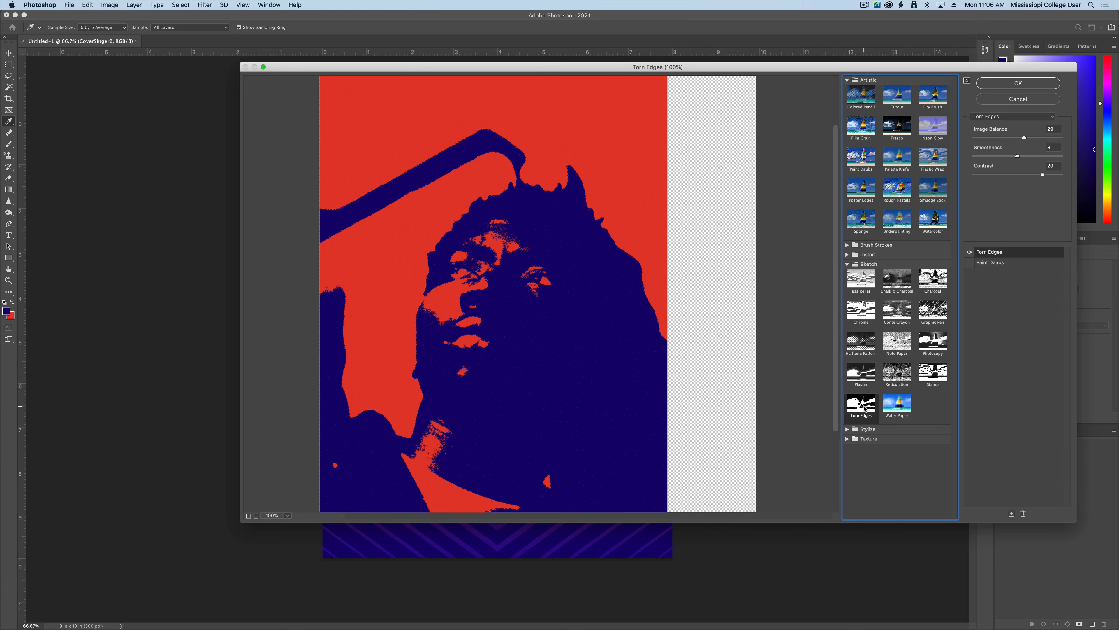
left_click(861, 342)
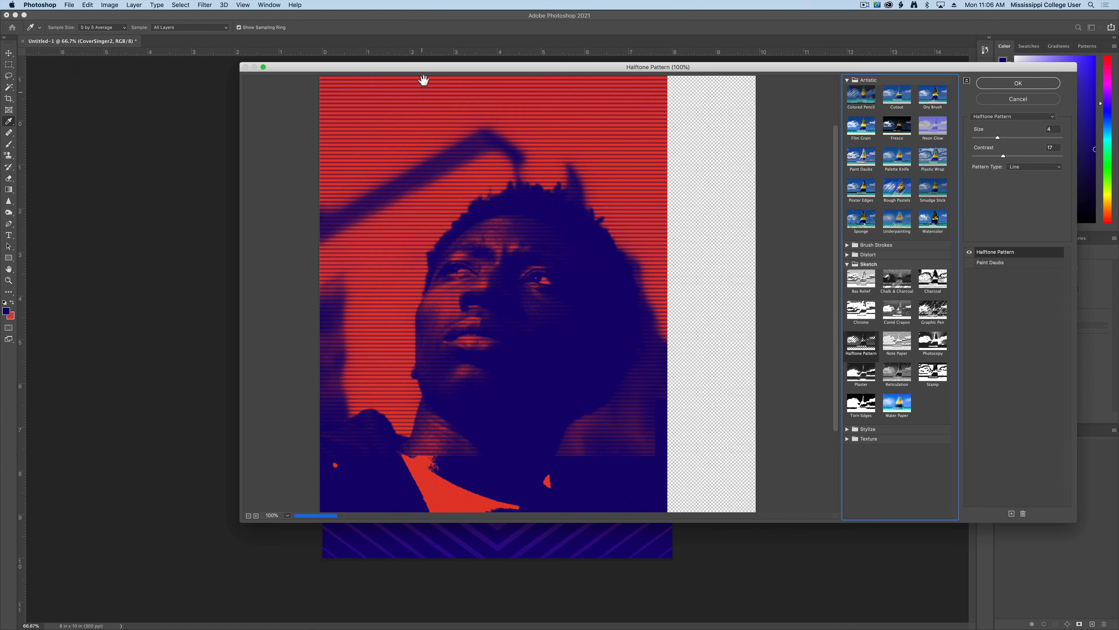
mouse_move(428, 68)
left_mouse_down()
mouse_move(676, 63)
mouse_move(419, 85)
left_mouse_up()
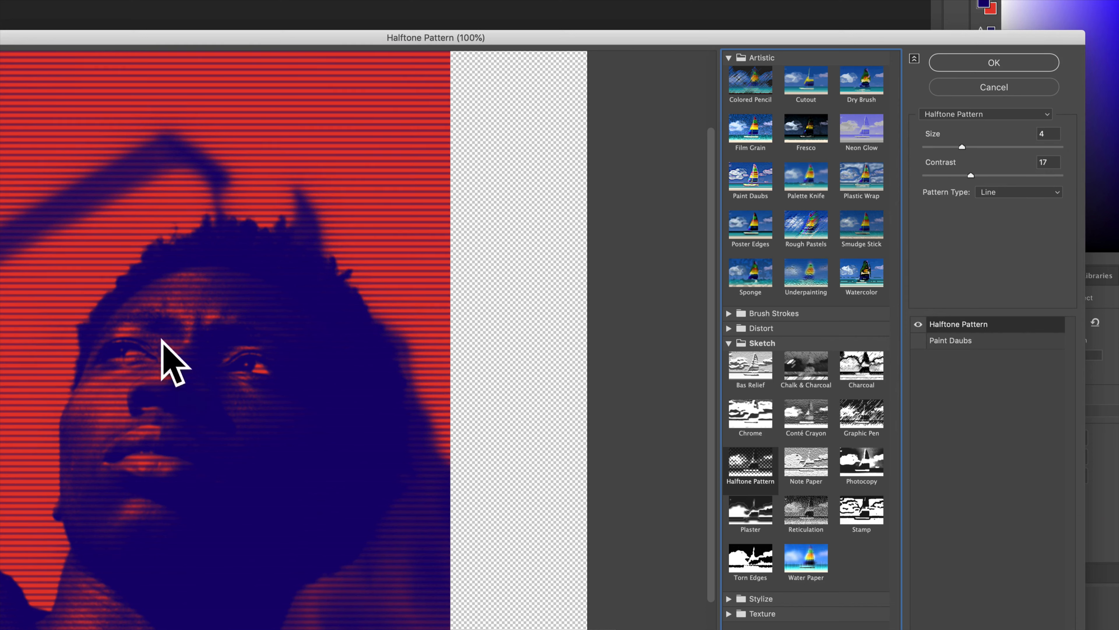
- Set the Halftone Pattern to Circle type with Size 3 and Contrast 33
left_click(966, 148)
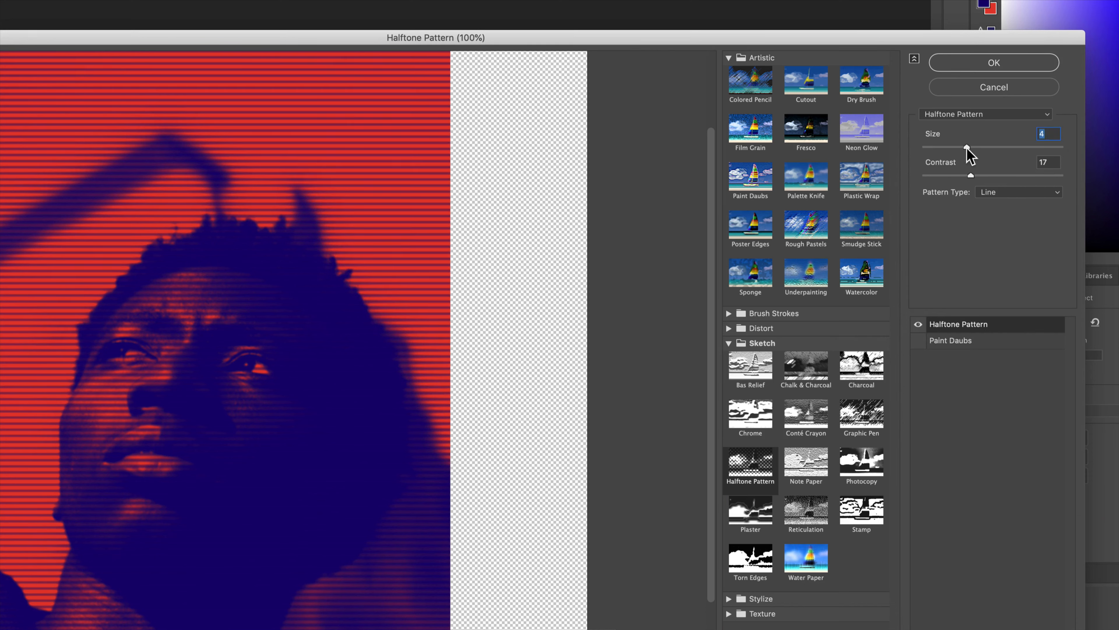
left_click_drag(966, 147, 987, 176)
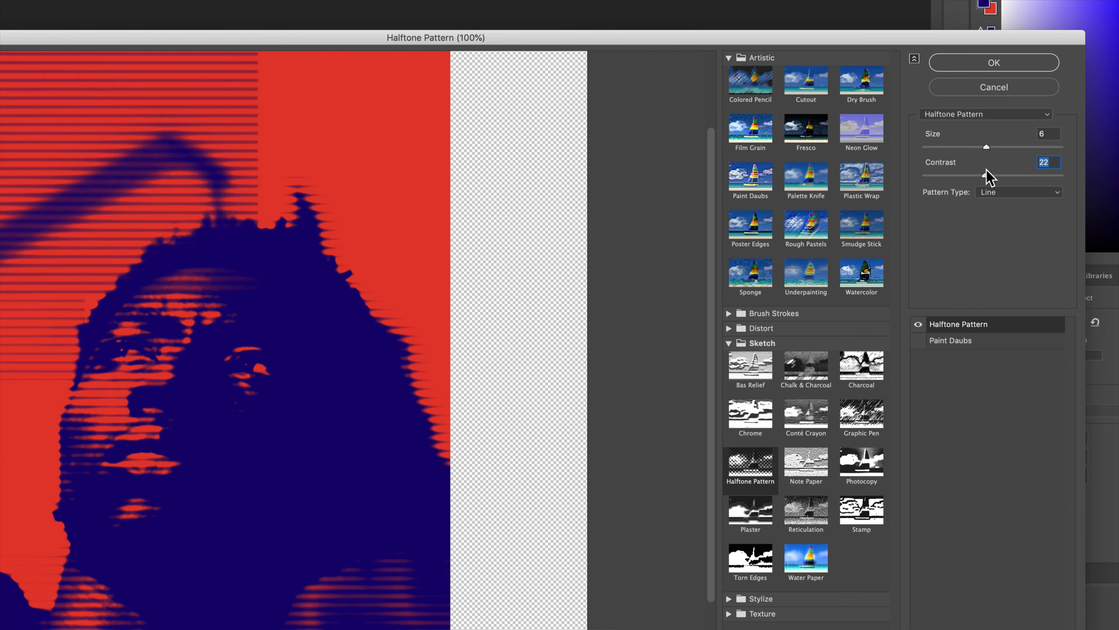
left_click(1000, 192)
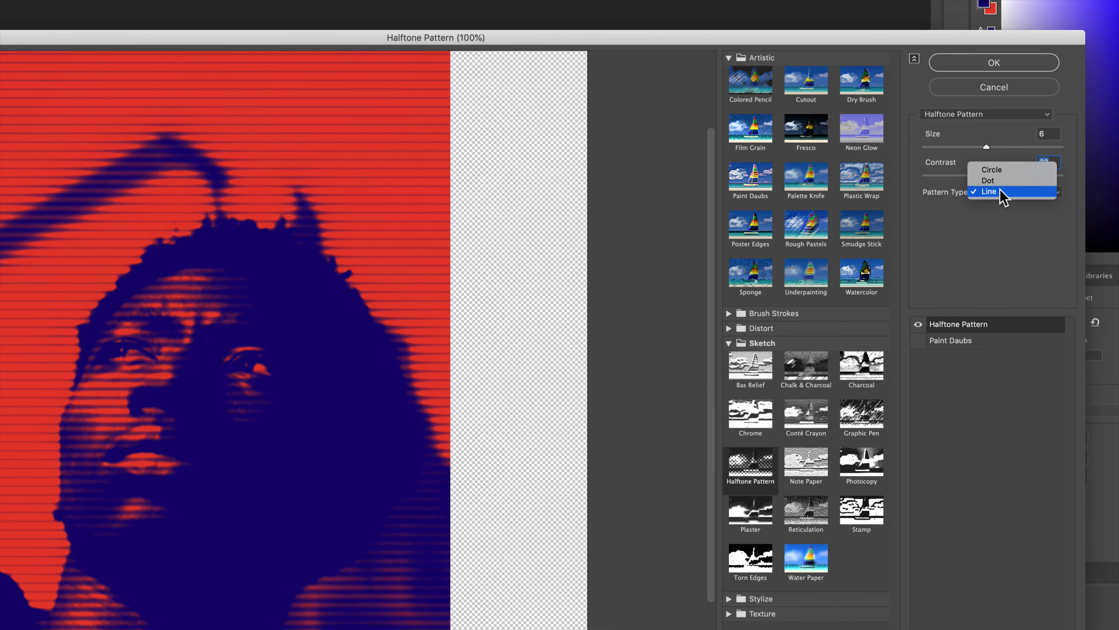
left_click(1005, 170)
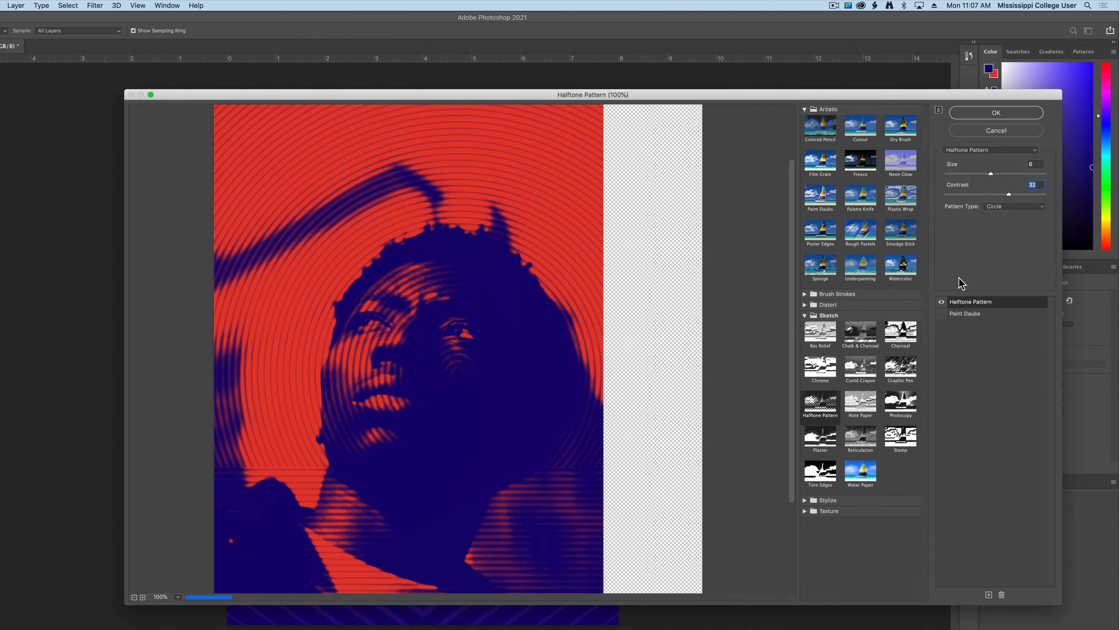
left_click(991, 174)
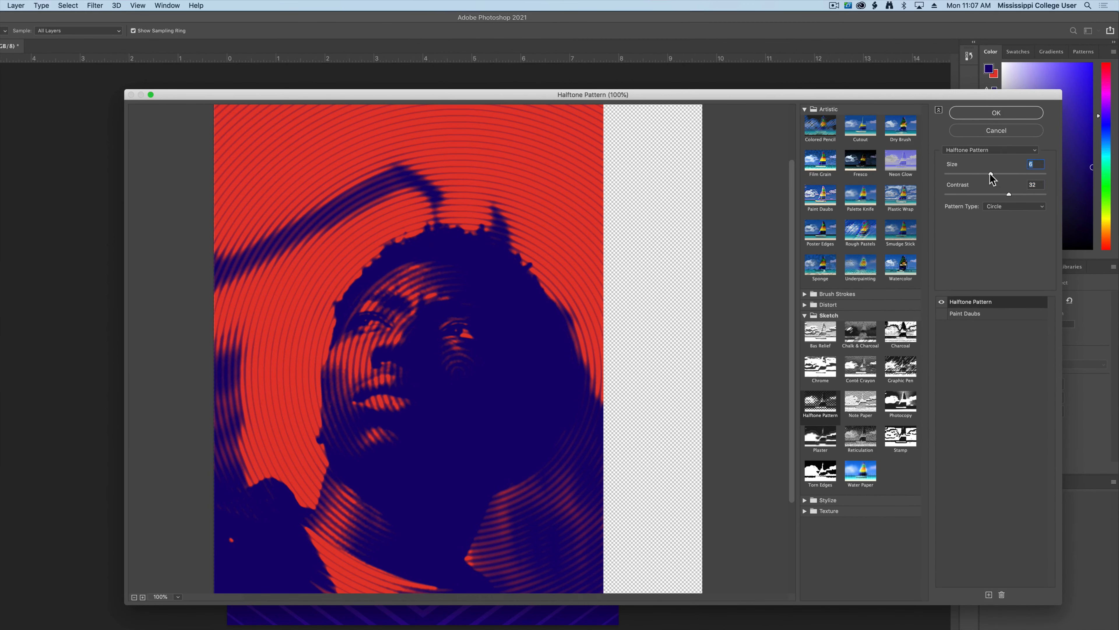
left_click_drag(990, 174, 1019, 194)
left_click_drag(1020, 195, 1017, 195)
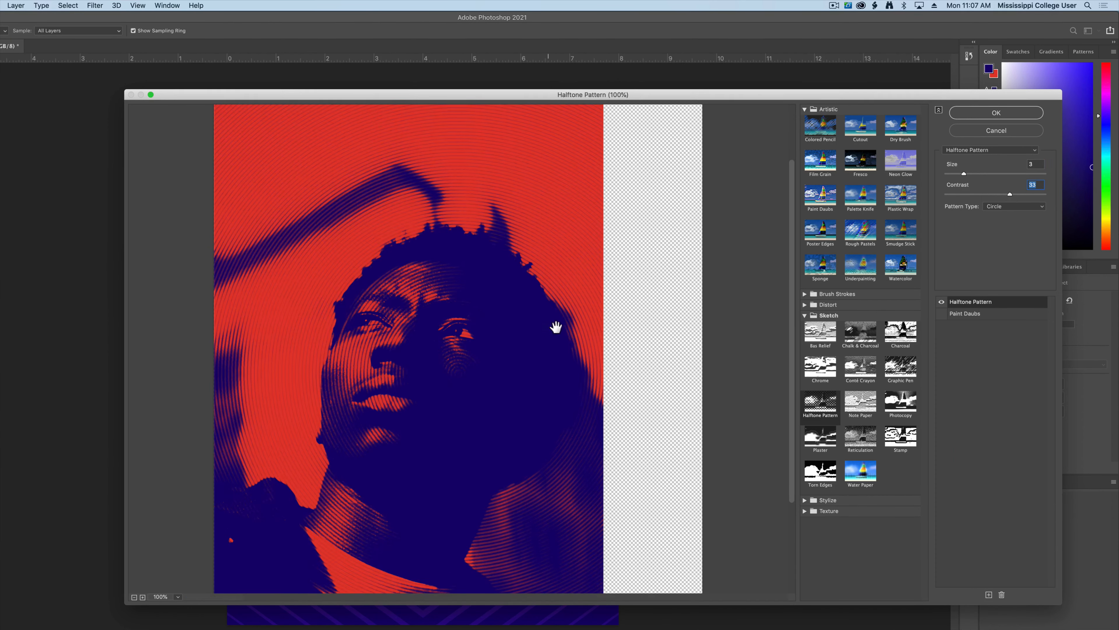
- Apply the halftone smart filter, shrink the singer photo and move it up toward the poster's top
left_click(1013, 113)
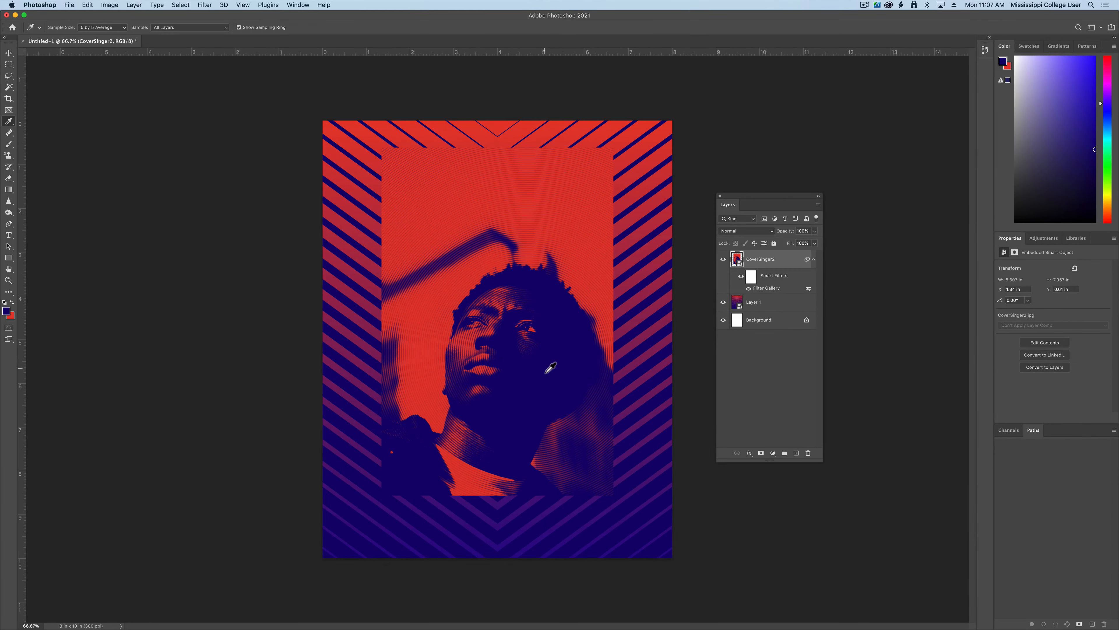
left_click(9, 53)
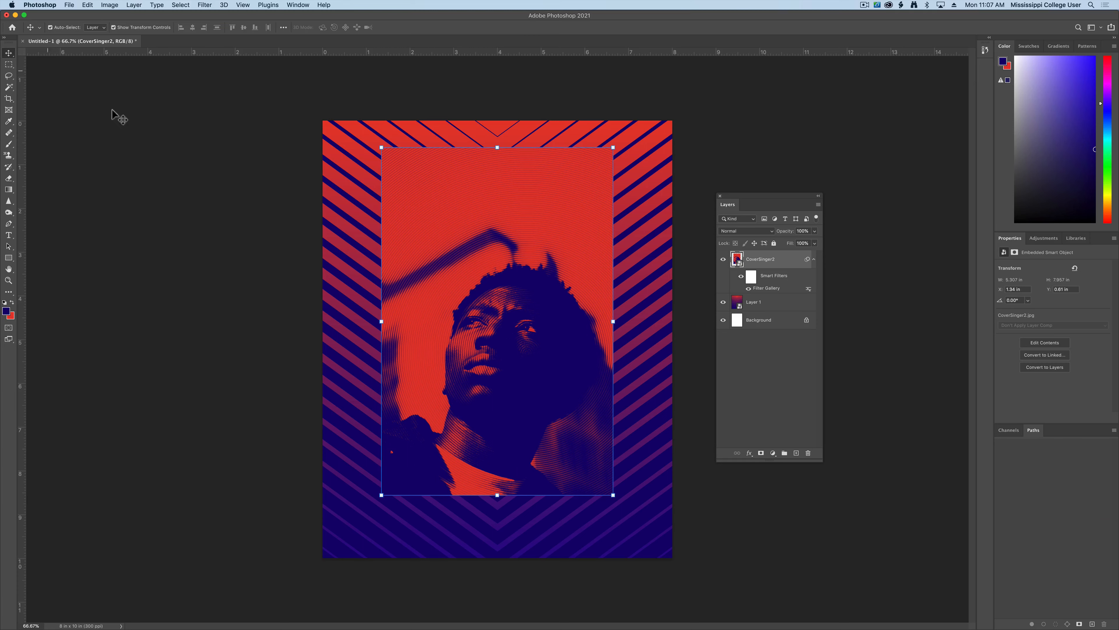
left_click(612, 153)
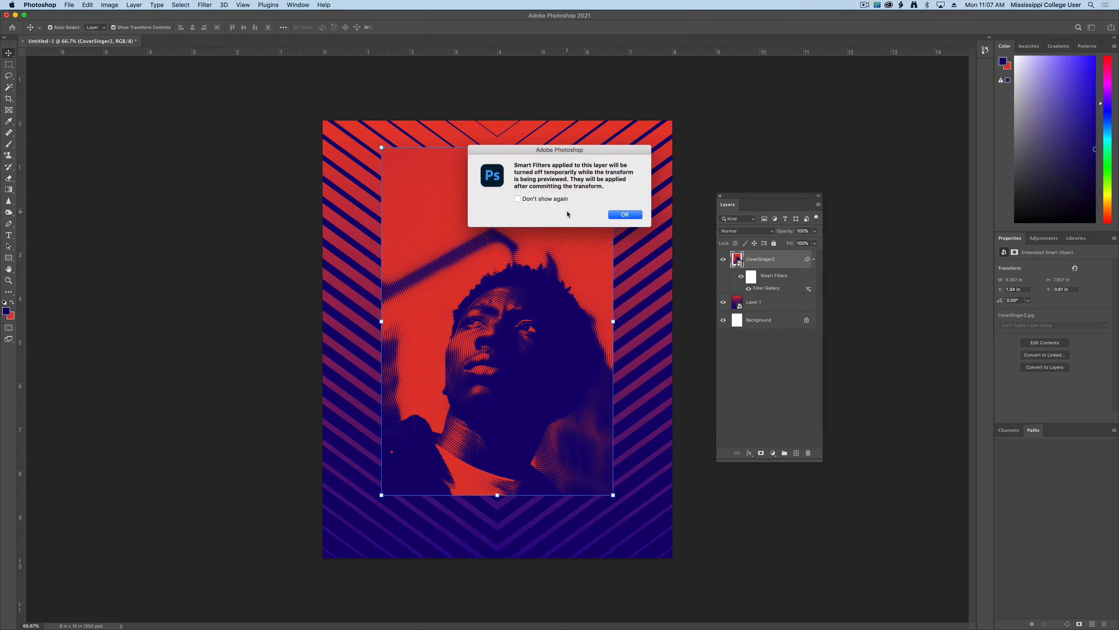
left_click(622, 213)
left_click_drag(617, 149, 551, 298)
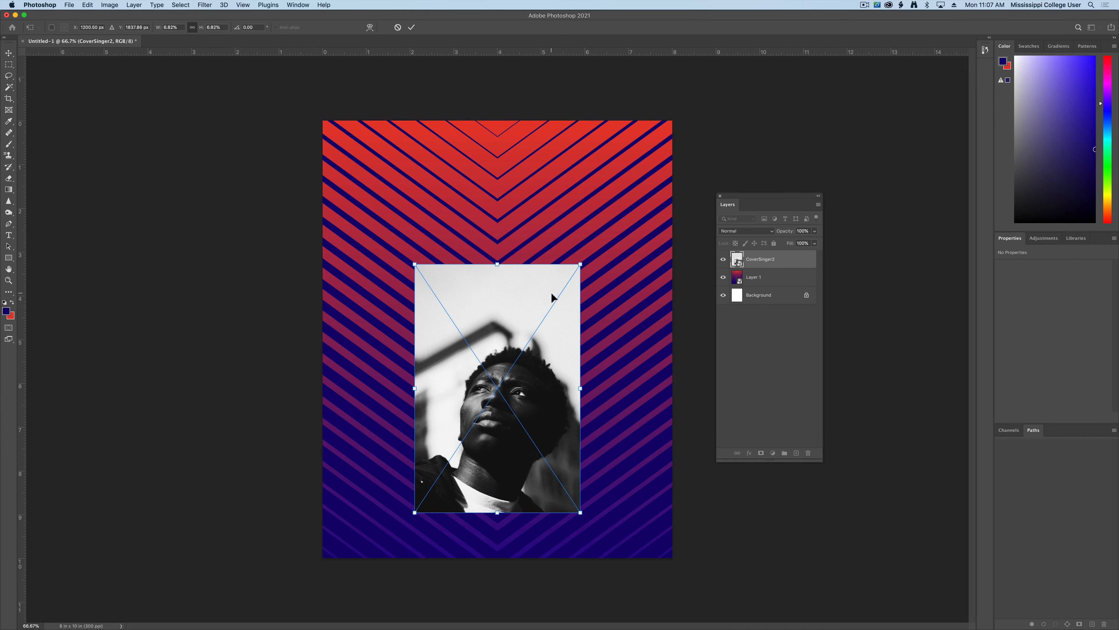
key("Return")
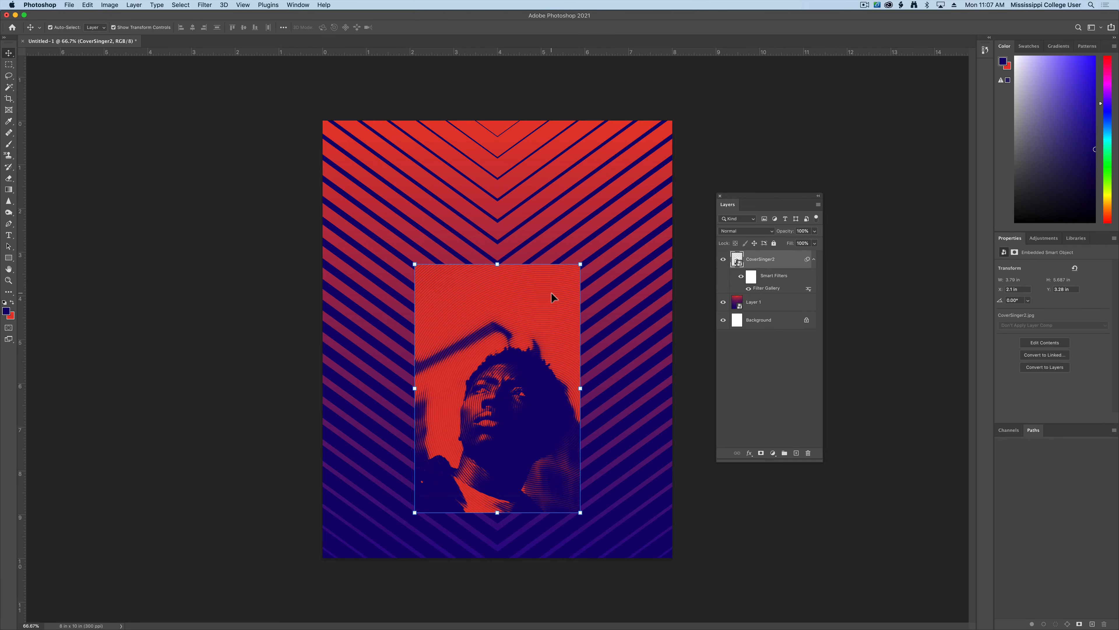
left_click_drag(534, 334, 525, 200)
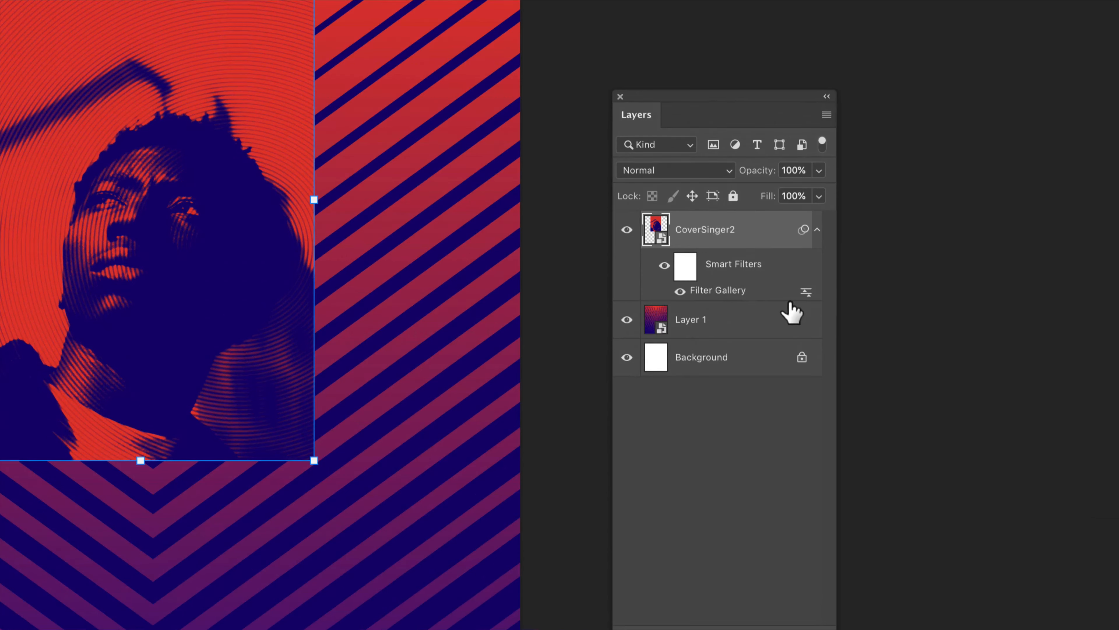
- Reopen the smart Filter Gallery, add an effect layer and try Chalk & Charcoal, Charcoal, Chrome, Plaster, Stamp, Photocopy
double_click(723, 294)
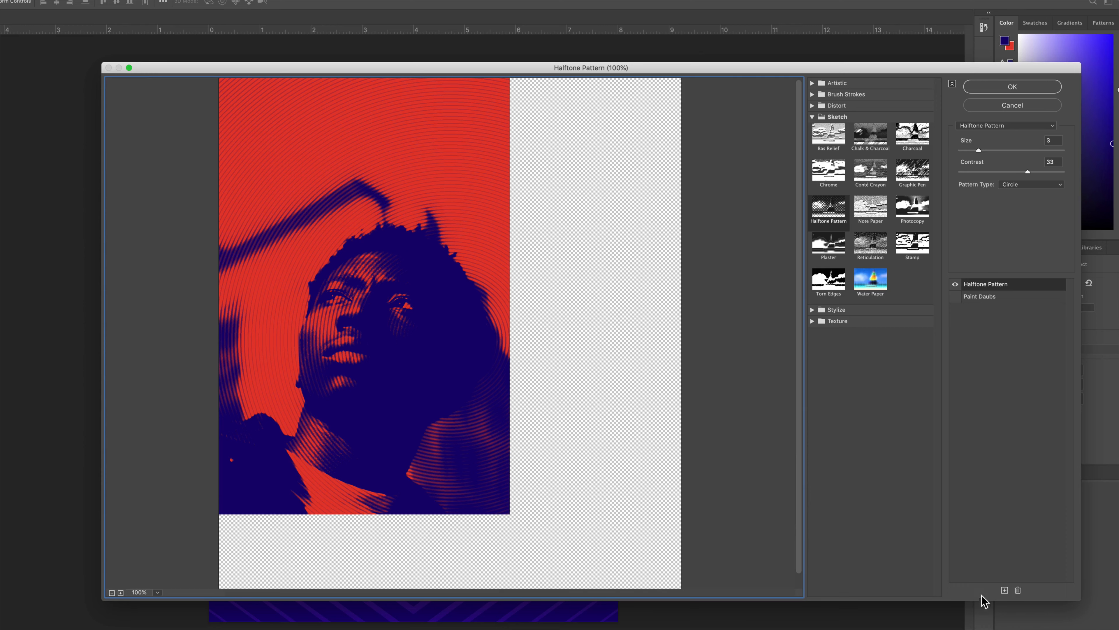
left_click(1004, 590)
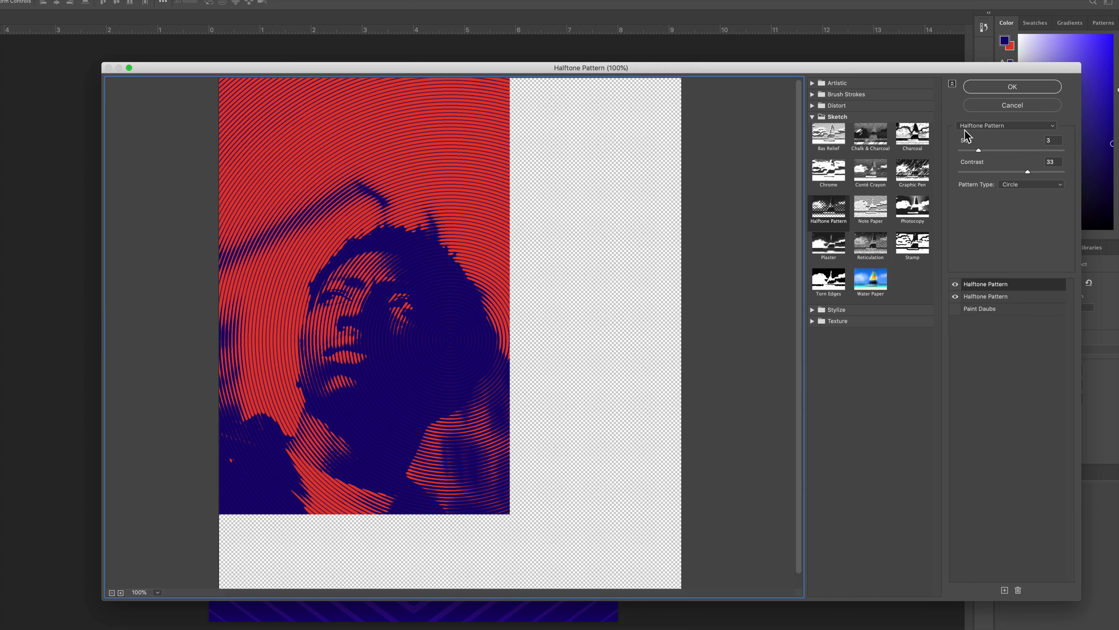
left_click(872, 132)
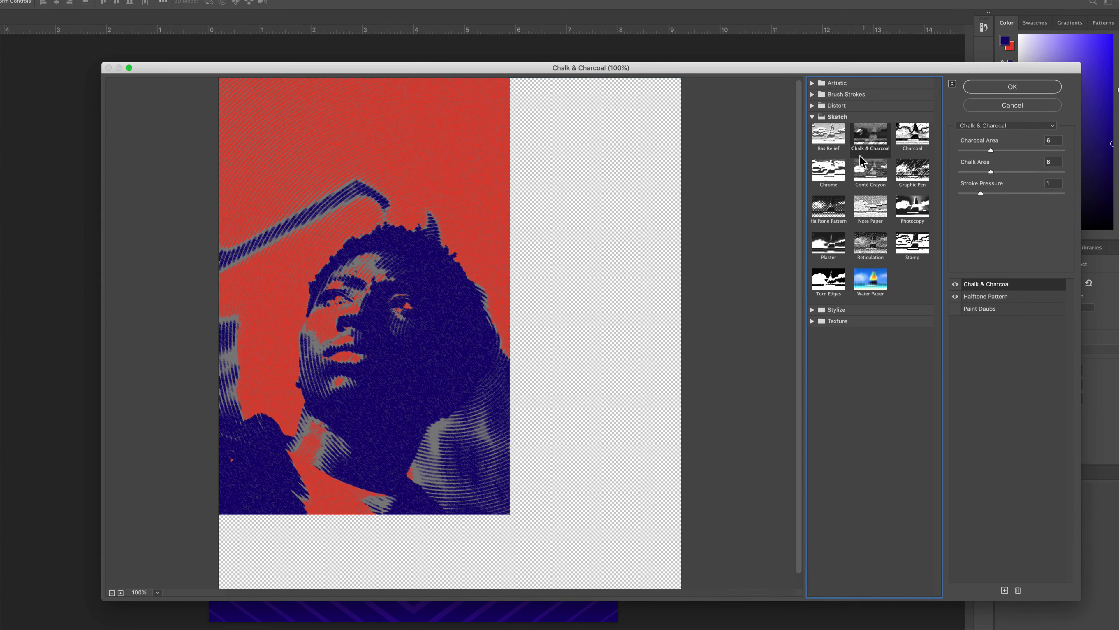
left_click(925, 137)
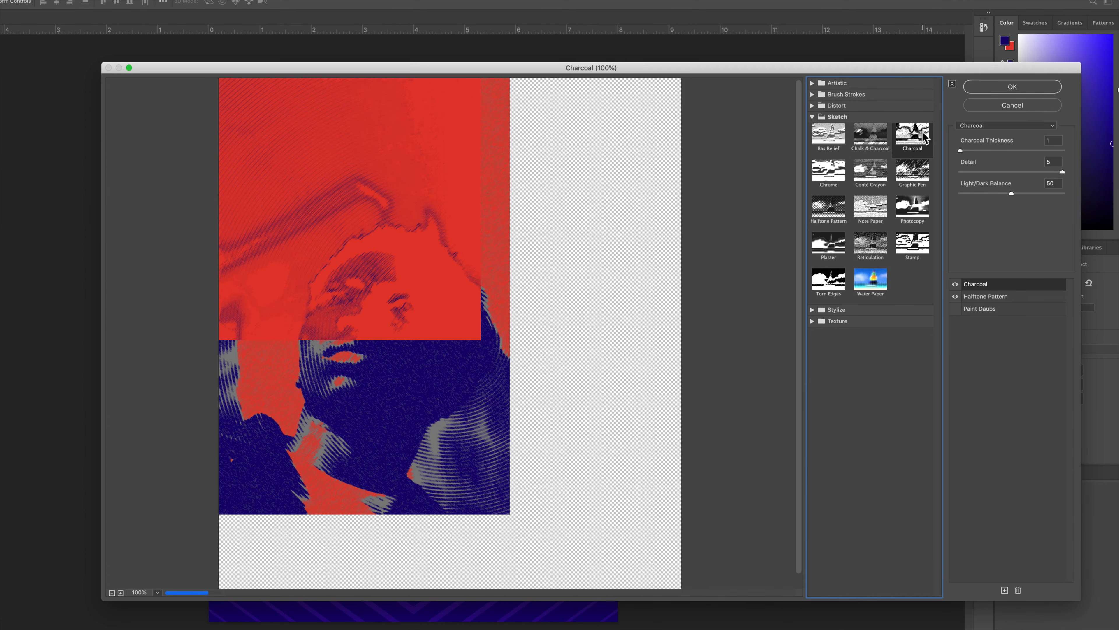
left_click(844, 168)
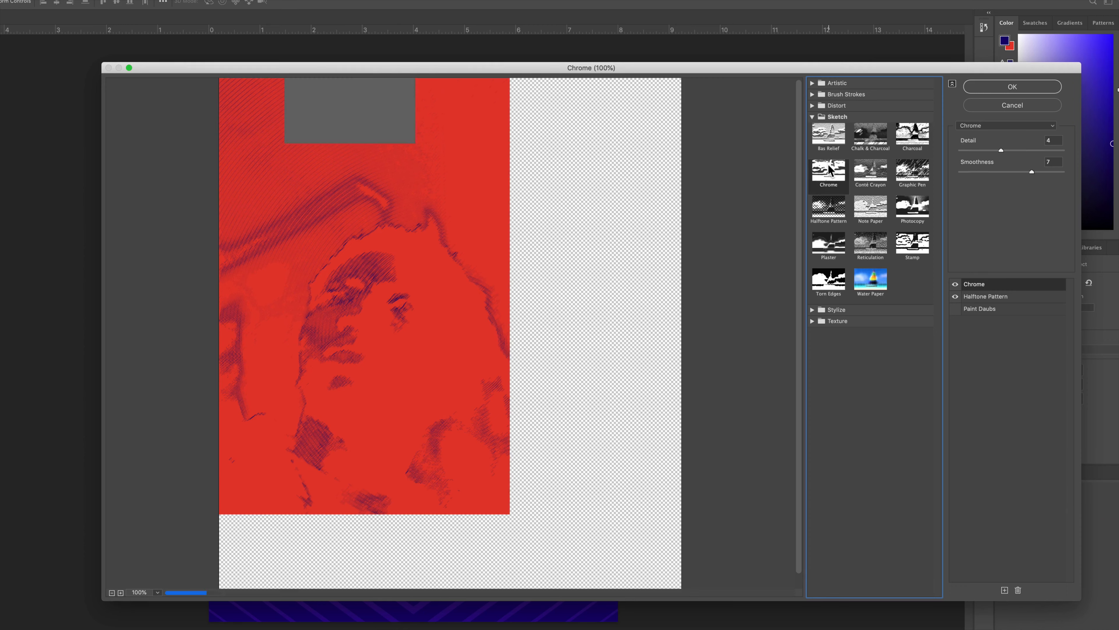
left_click(828, 251)
left_click(914, 244)
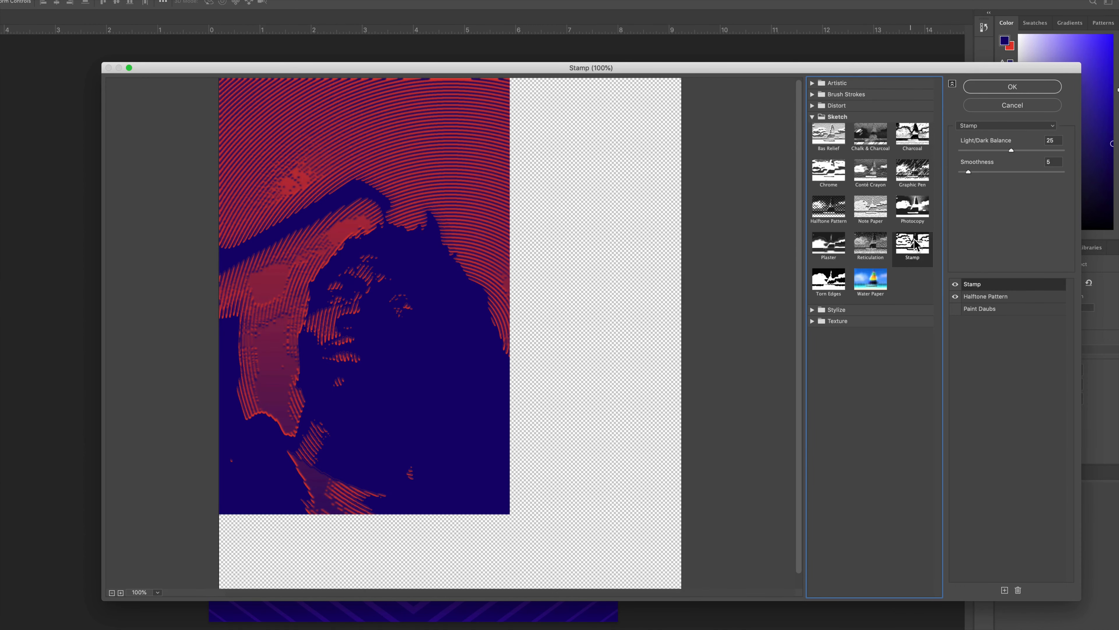
left_click(913, 206)
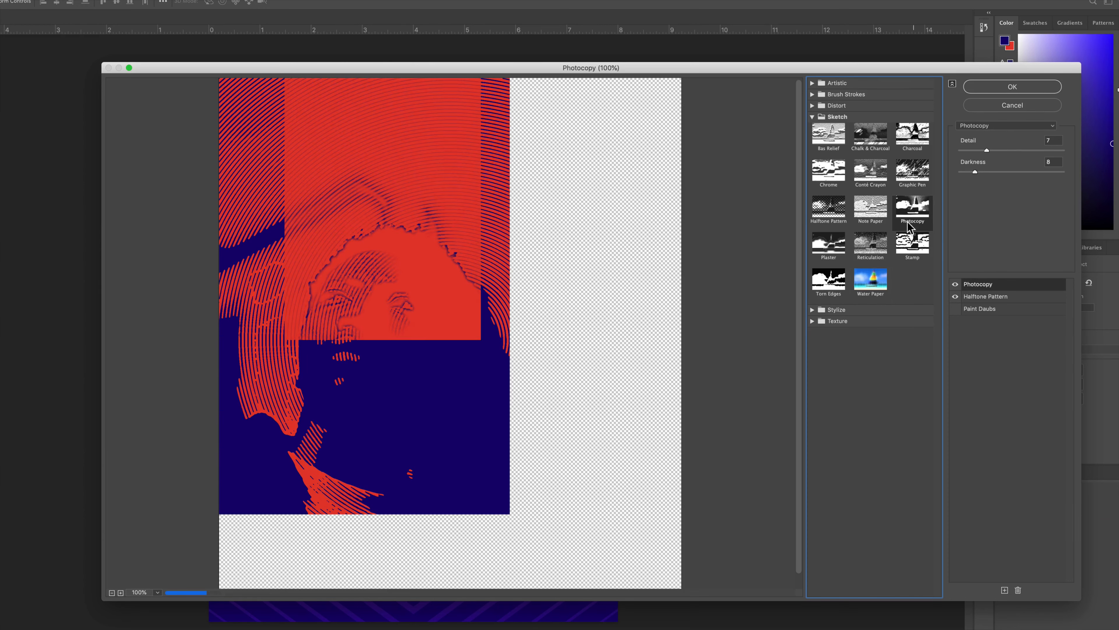
- Try Colored Pencil and Dry Brush, then apply Poster Edges above the Halftone Pattern
left_click(812, 83)
left_click(834, 144)
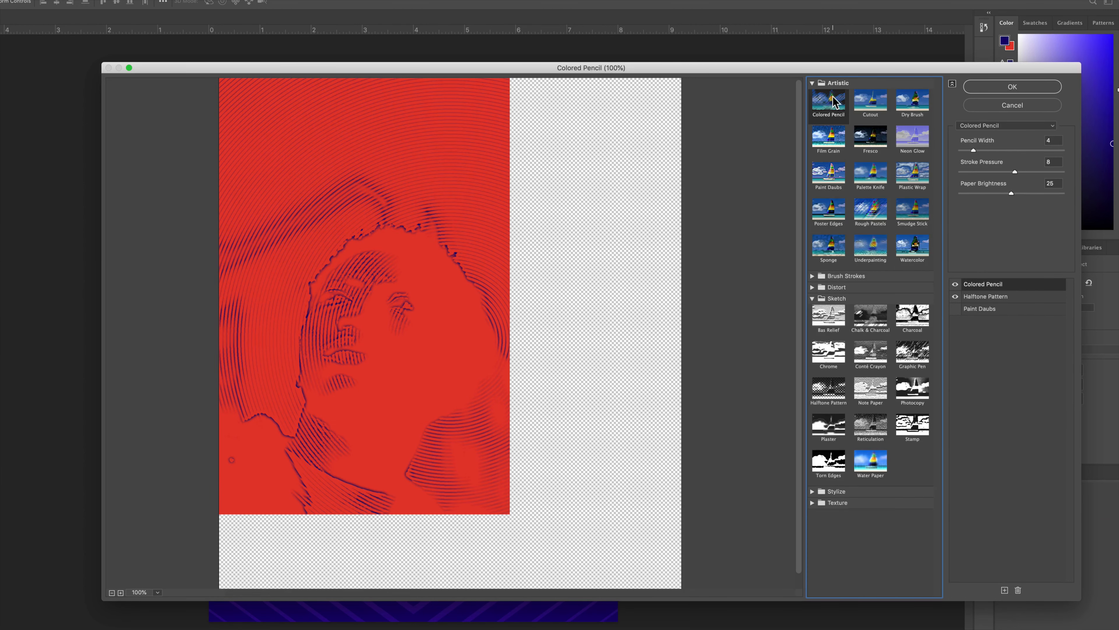
left_click(912, 104)
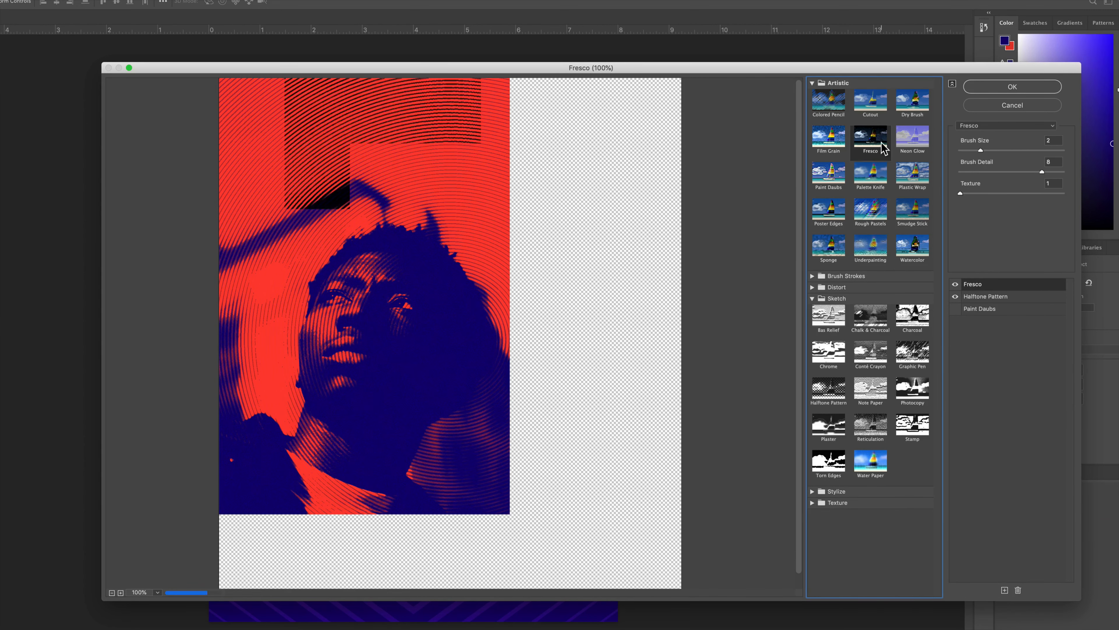
left_click(832, 212)
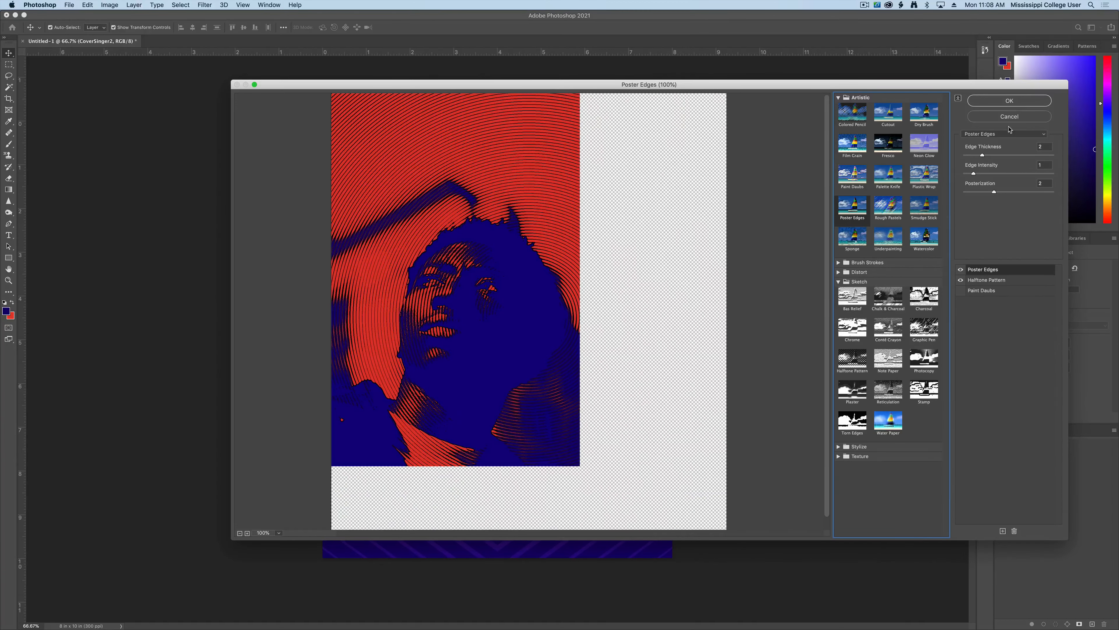
left_click(1009, 100)
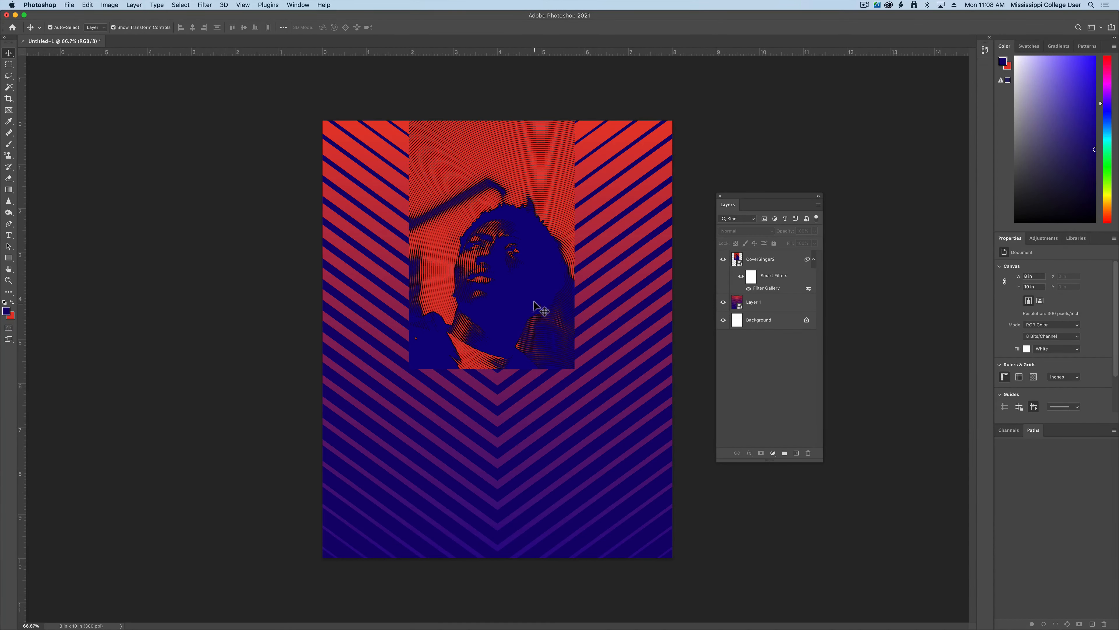
- Move the singer photo down, then delete the CoverSinger2 layer and show all open windows
left_click_drag(529, 290, 537, 353)
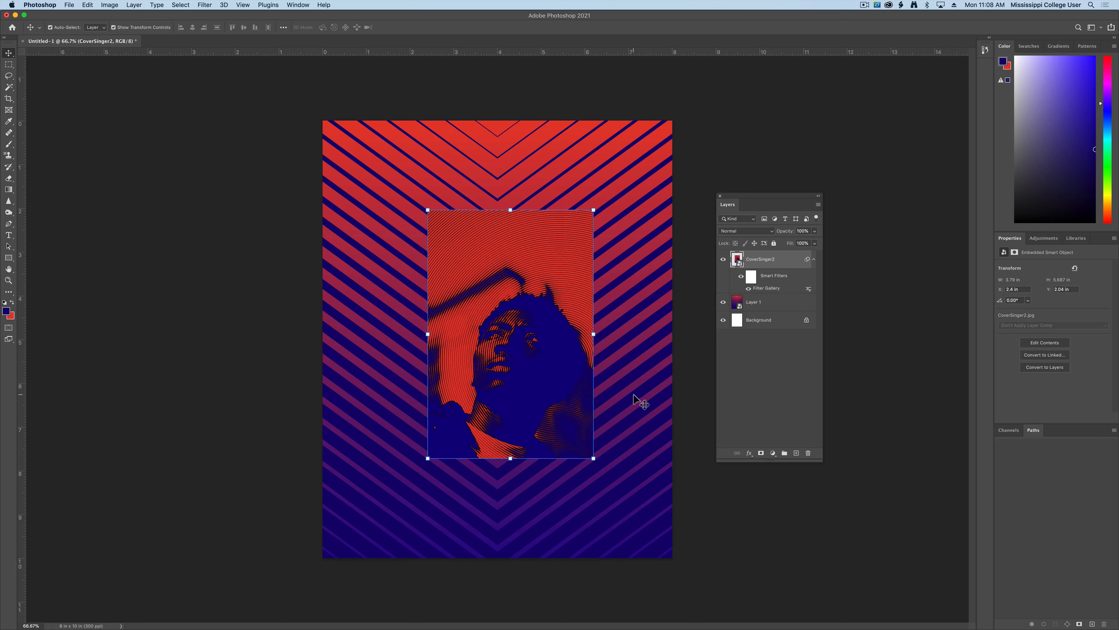
left_click(274, 282)
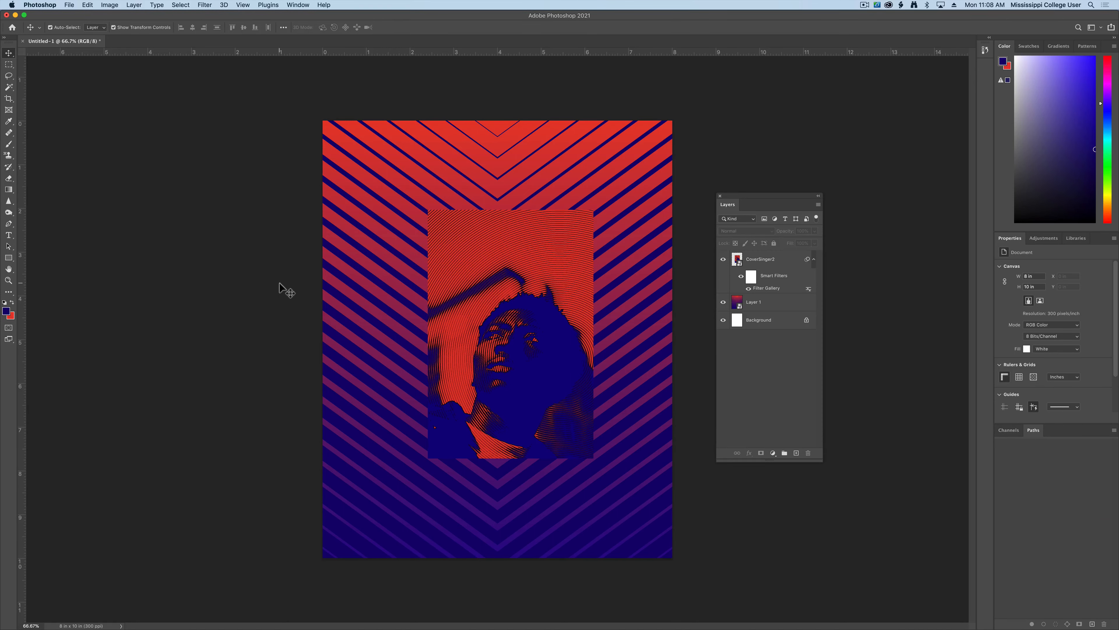
left_click(742, 262)
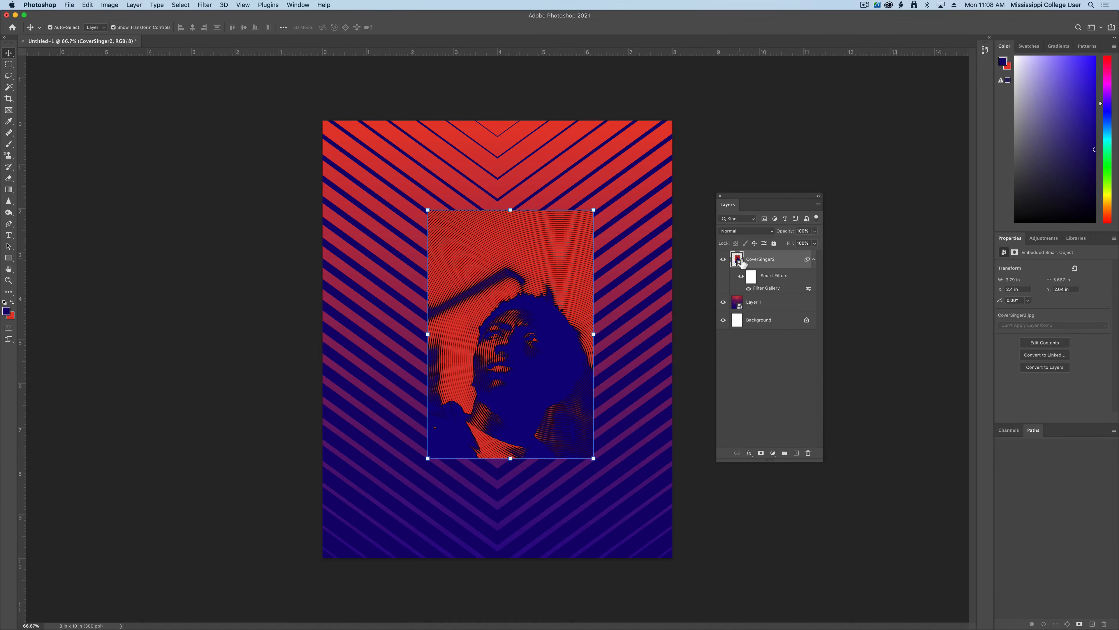
key("BackSpace")
key("ctrl+Up")
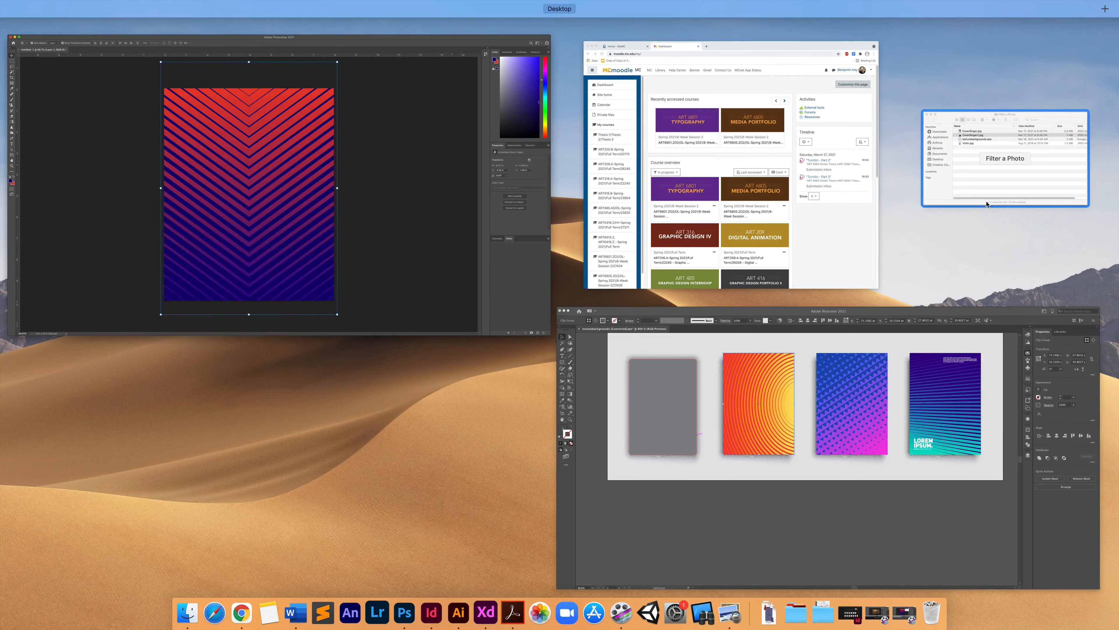
- Select and preview CoverSinger.jpg in the Filter a Photo folder
left_click(955, 189)
left_click(805, 155)
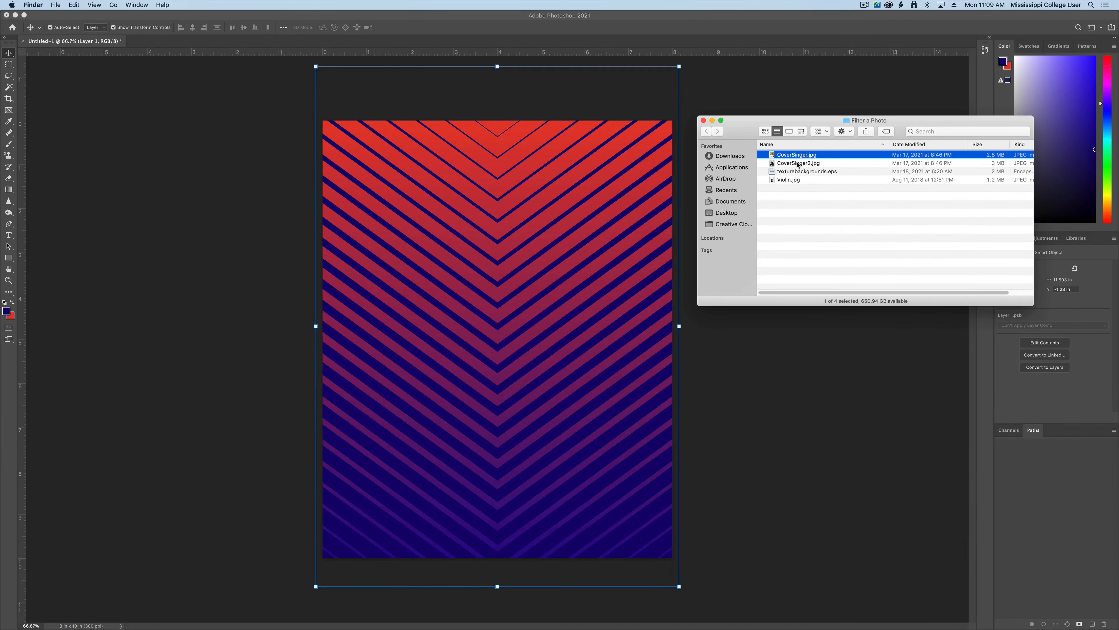
key("space")
key("space")
- Place CoverSinger.jpg on the poster, shrink it and move it up and right
left_click_drag(795, 155, 501, 237)
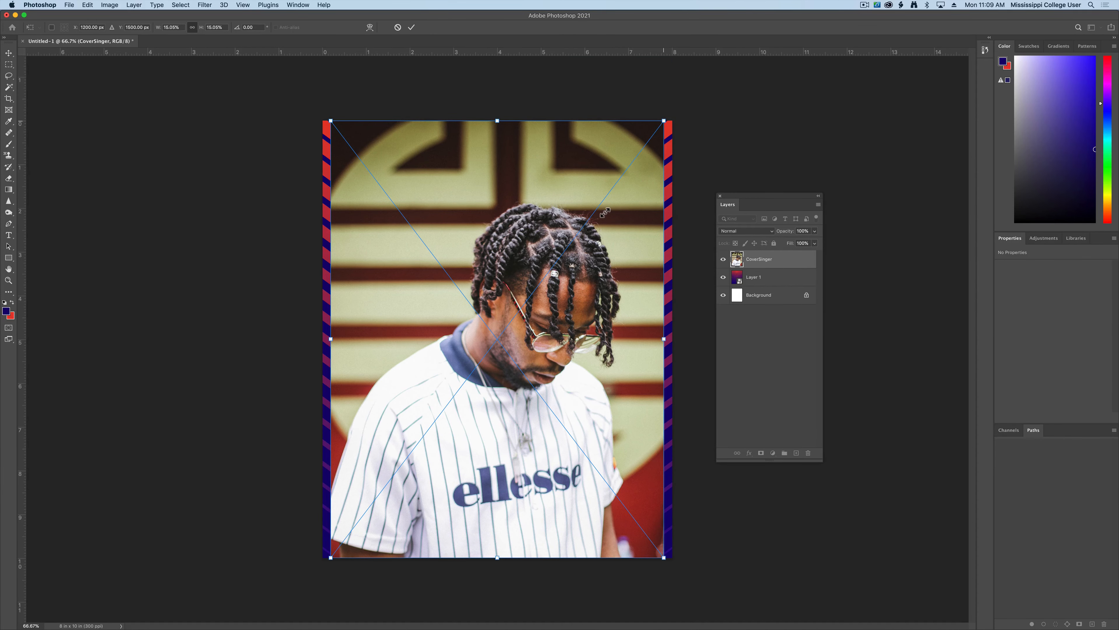
left_click_drag(605, 213, 605, 213)
left_click_drag(545, 275, 559, 230)
key("Return")
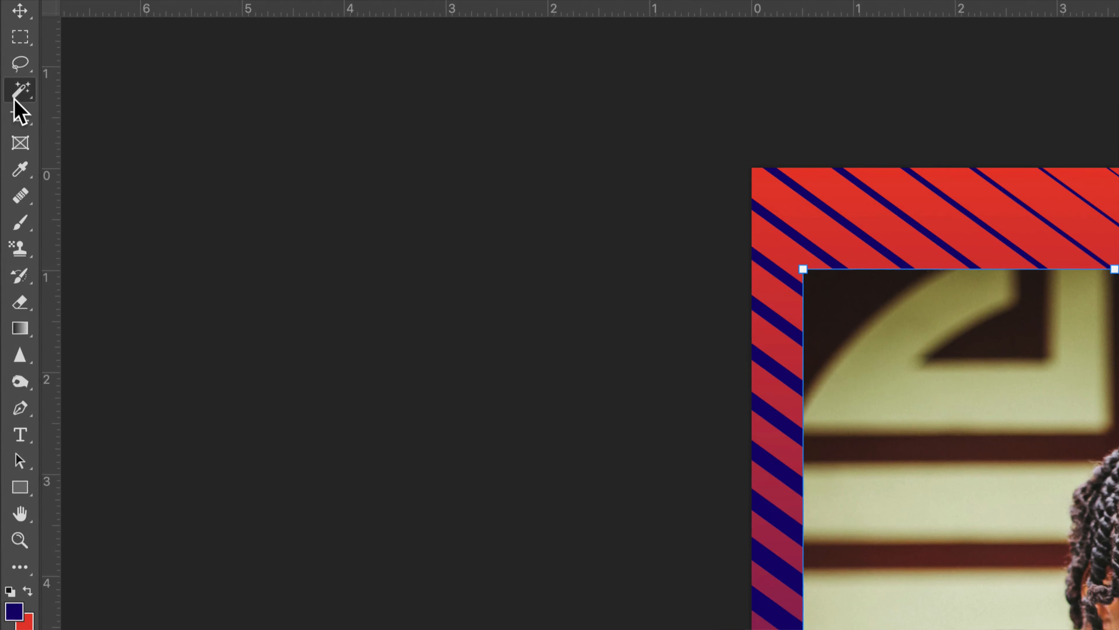
- With the Quick Selection Tool, brush over the singer's shirt, hair, face, glasses and dreadlocks
left_click(7, 90)
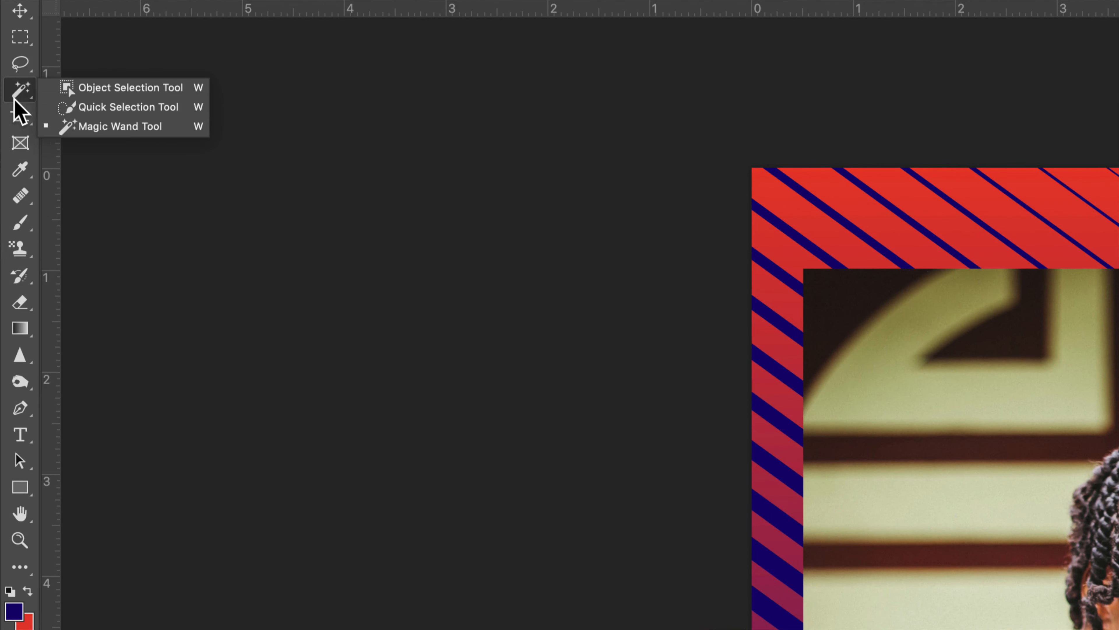
left_click(92, 107)
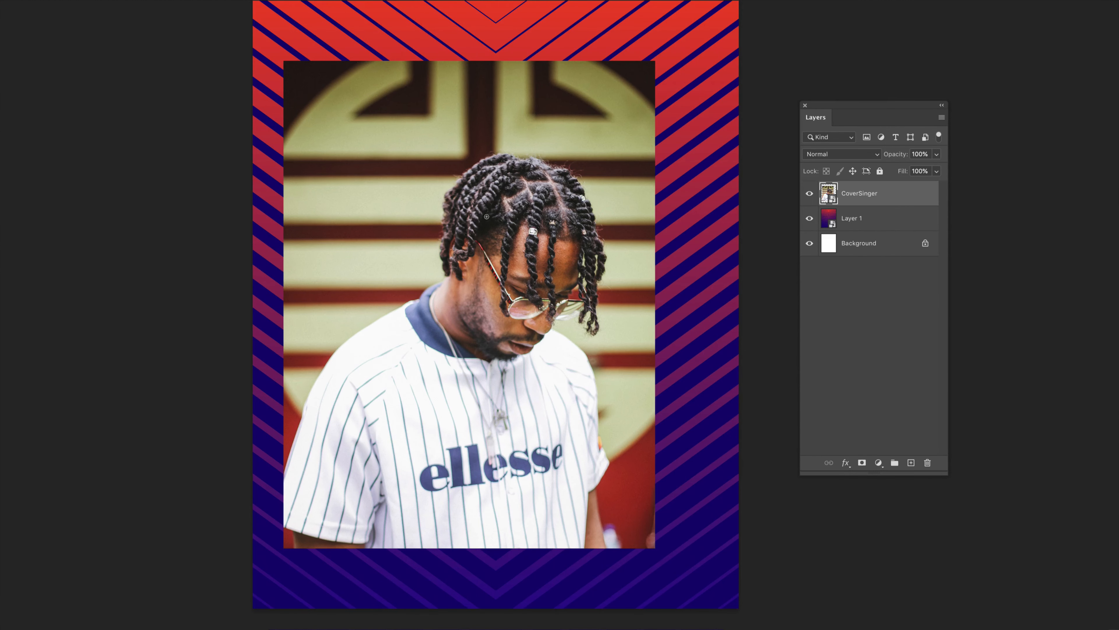
mouse_move(487, 217)
left_mouse_down()
mouse_move(525, 213)
mouse_move(515, 285)
mouse_move(463, 336)
mouse_move(364, 366)
mouse_move(357, 396)
mouse_move(528, 396)
mouse_move(554, 362)
mouse_move(499, 176)
mouse_move(482, 227)
mouse_move(461, 244)
left_mouse_up()
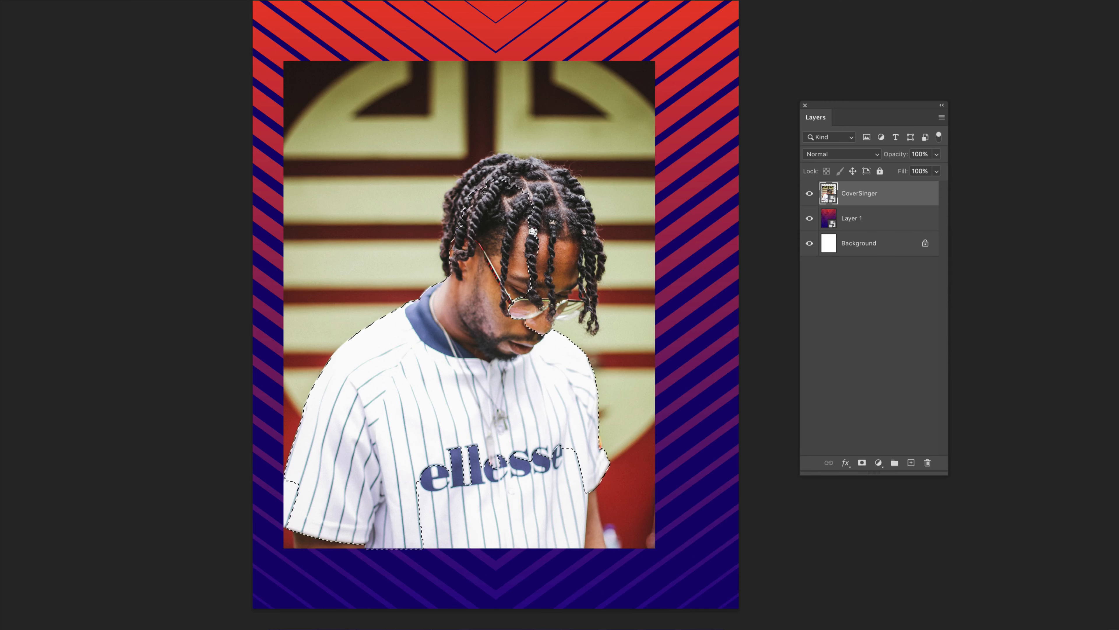
mouse_move(529, 185)
left_mouse_down()
mouse_move(555, 230)
mouse_move(545, 294)
mouse_move(575, 250)
left_mouse_up()
left_click_drag(586, 295, 581, 313)
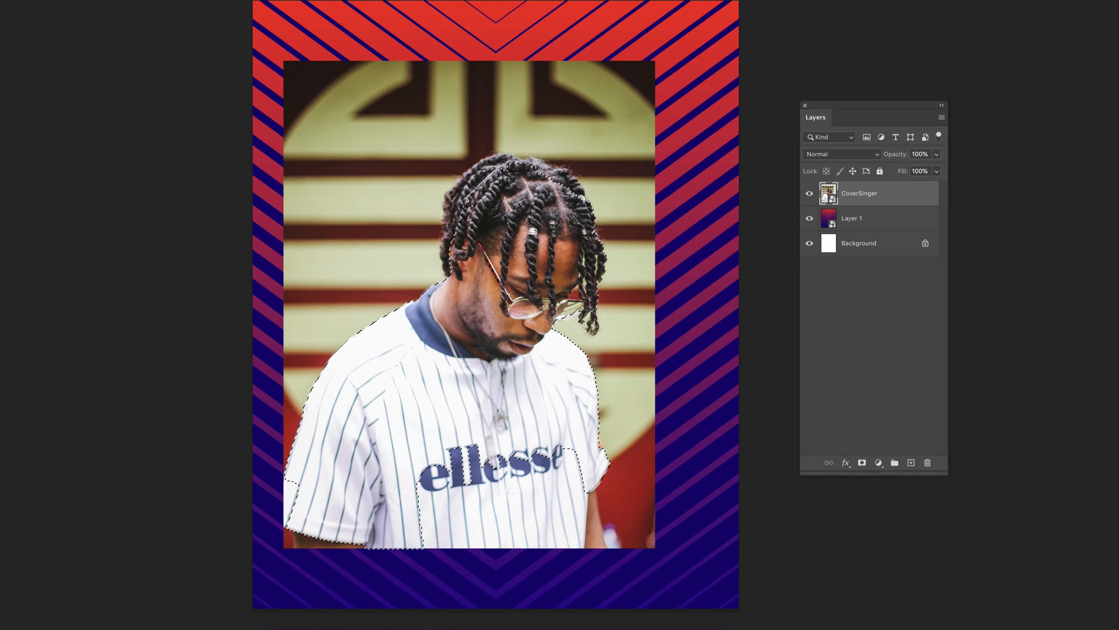
mouse_move(447, 264)
left_mouse_down()
mouse_move(453, 216)
mouse_move(495, 165)
left_mouse_up()
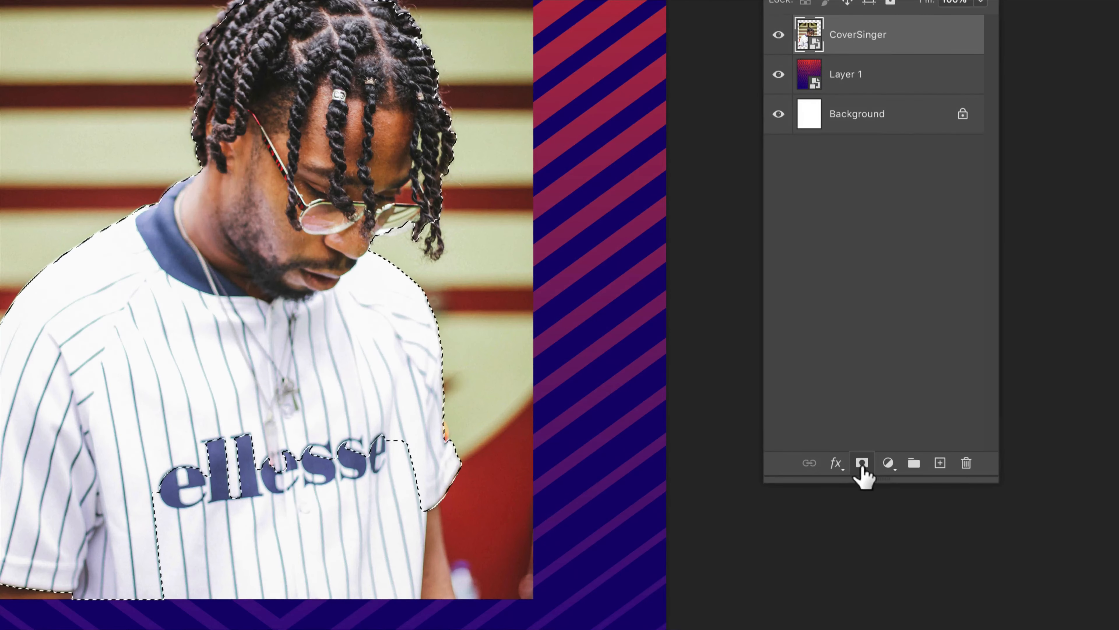
- Add a layer mask to CoverSinger and set up a fully soft 127 px brush
left_click(862, 463)
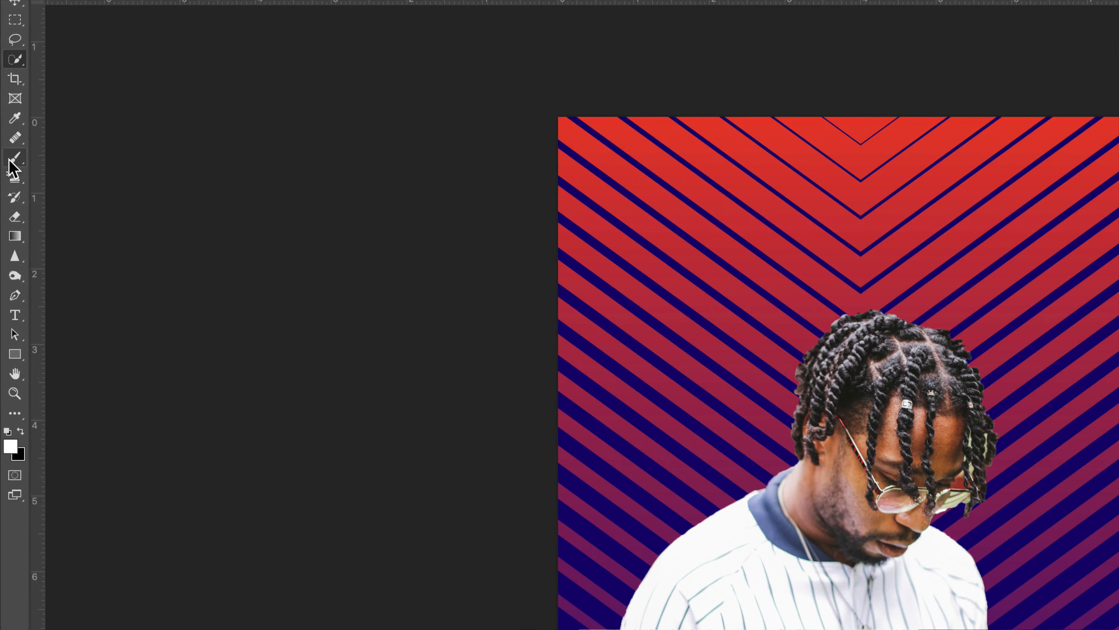
left_click(9, 144)
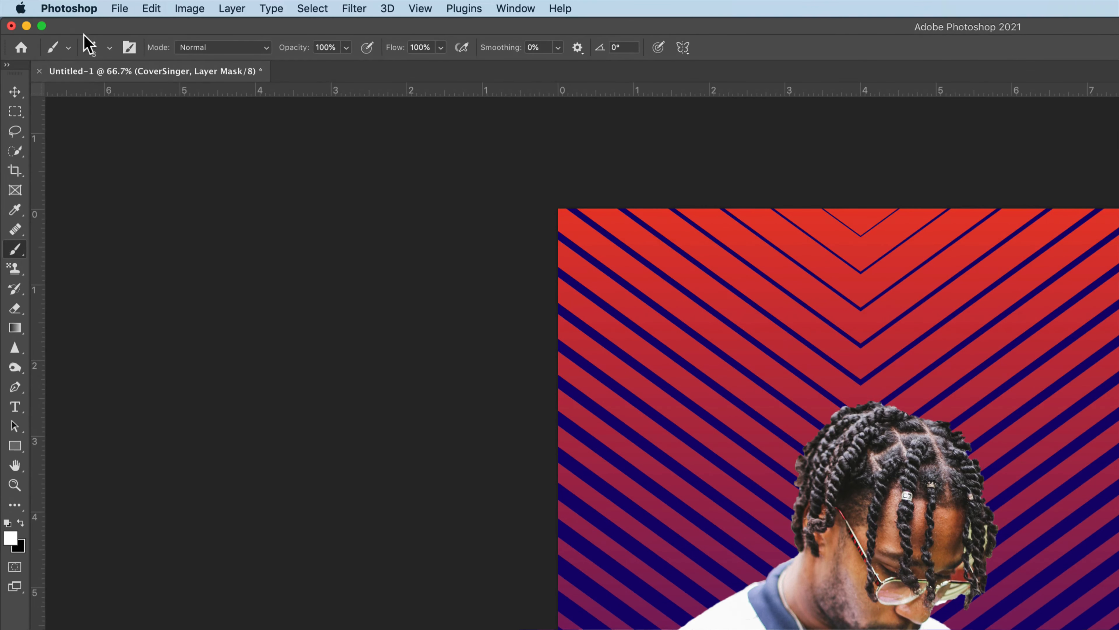
left_click(109, 20)
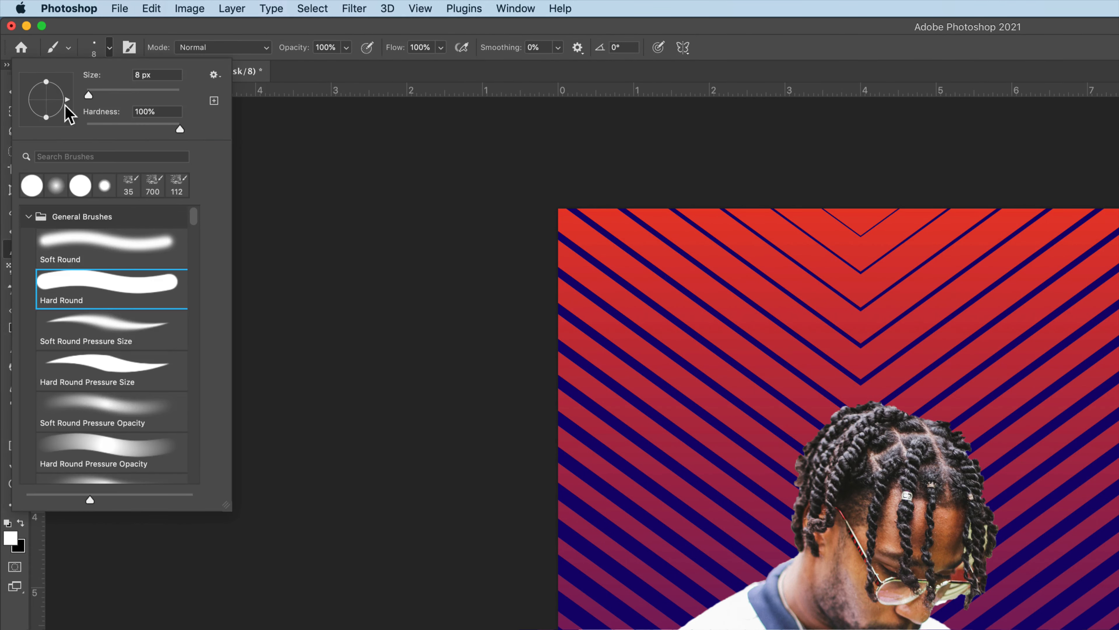
left_click_drag(88, 95, 123, 95)
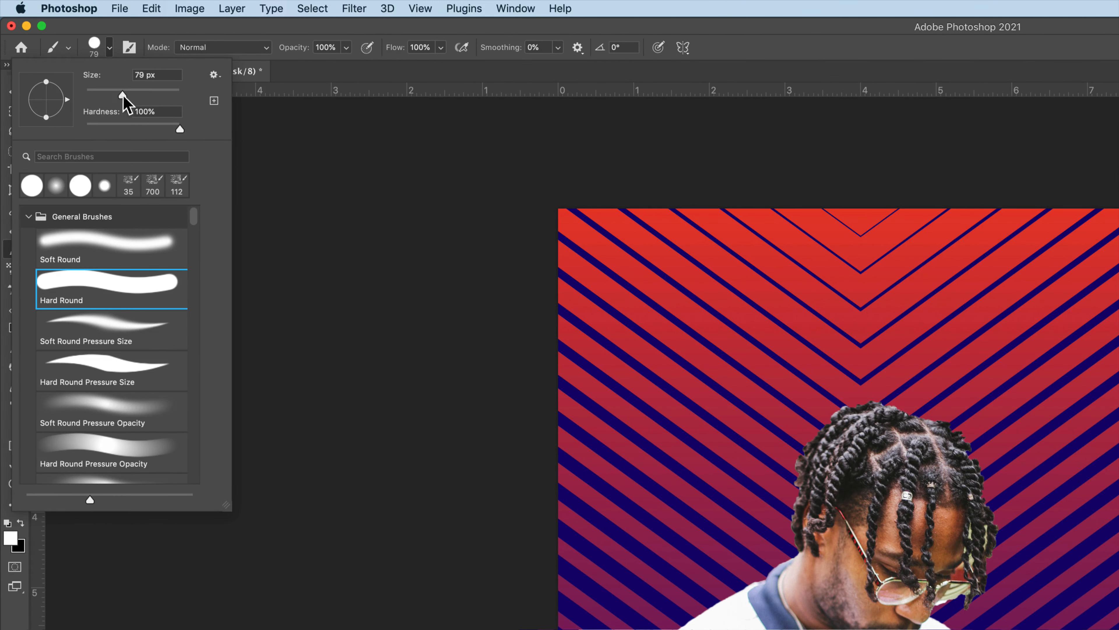
left_click_drag(179, 129, 86, 129)
left_click_drag(123, 95, 138, 95)
left_click(151, 31)
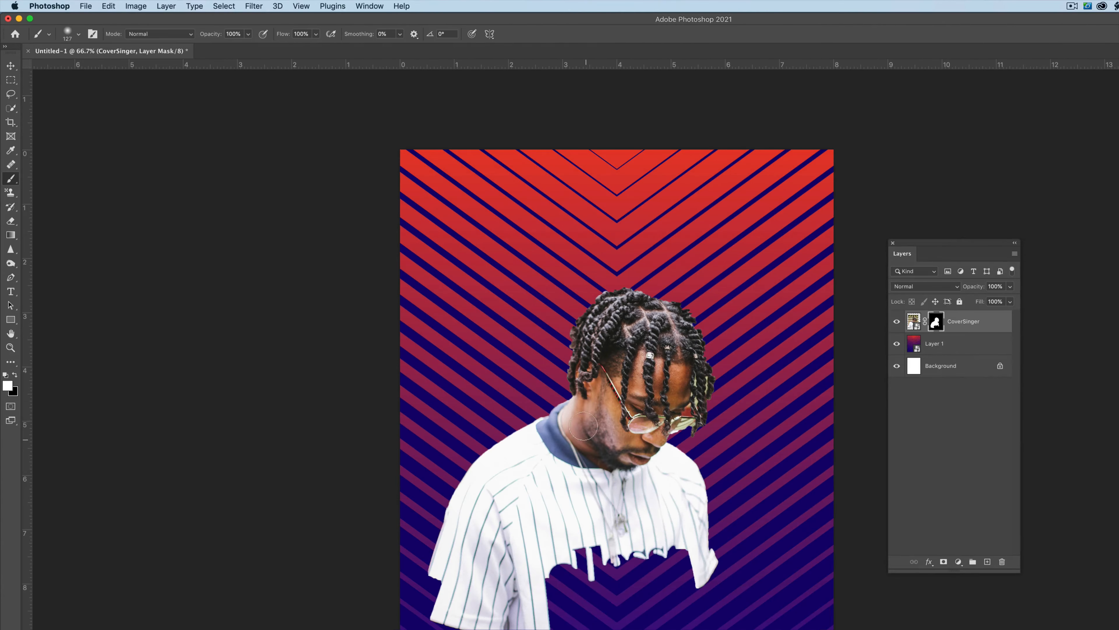
- Paint the mask at the neck and shoulder, undo, then set brush opacity 40% and enlarge it
left_click_drag(799, 556, 793, 544)
mouse_move(569, 390)
left_mouse_down()
mouse_move(519, 424)
mouse_move(577, 397)
mouse_move(587, 426)
mouse_move(627, 467)
left_mouse_up()
key("x")
key("super+z")
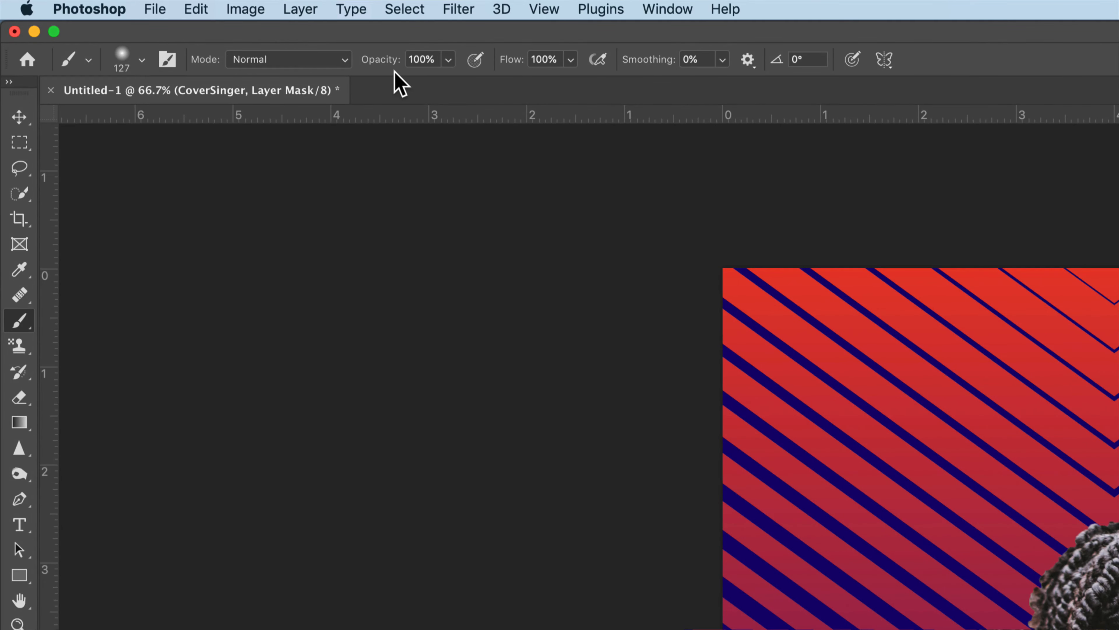
key("4")
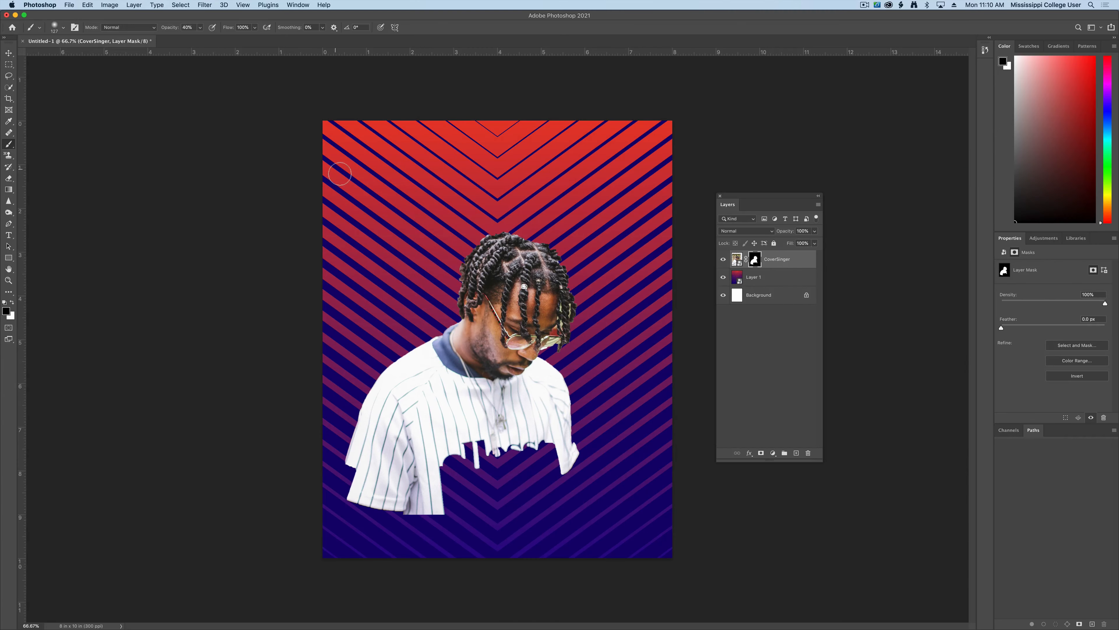
key("bracketright")
key("bracketright")
key("bracketright")
- With a 300 px brush, paint black over the left hair, neck and shoulders, then white to restore shirt
key("bracketright")
mouse_move(476, 270)
left_mouse_down()
mouse_move(457, 290)
mouse_move(454, 241)
mouse_move(481, 259)
mouse_move(468, 263)
mouse_move(454, 333)
mouse_move(469, 314)
mouse_move(431, 347)
left_mouse_up()
key("x")
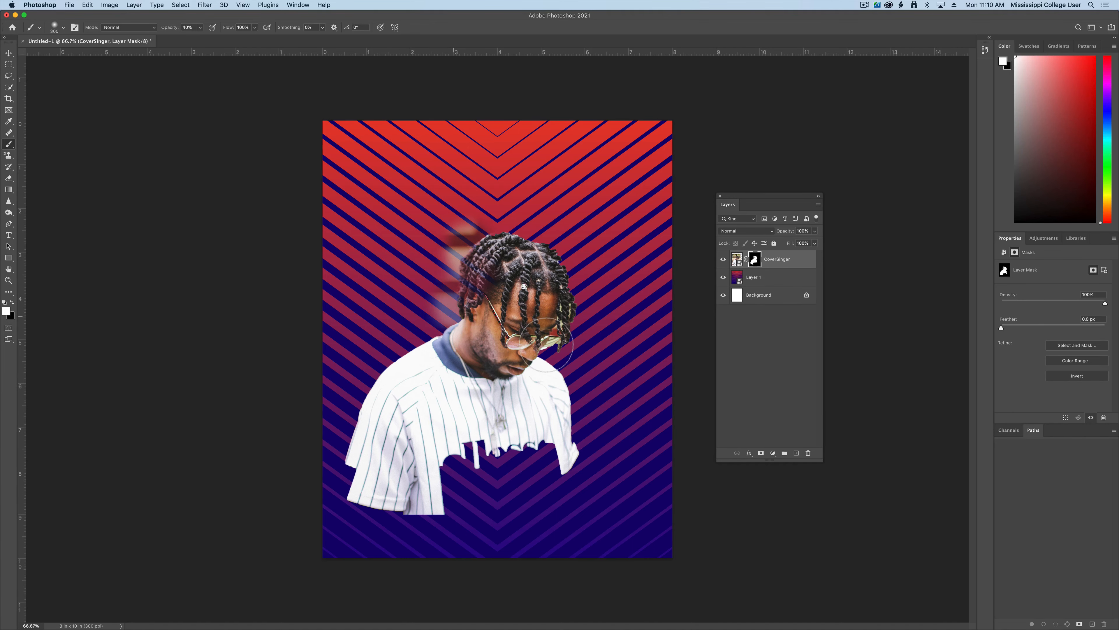
key("x")
mouse_move(454, 316)
left_mouse_down()
mouse_move(421, 357)
mouse_move(437, 342)
left_mouse_up()
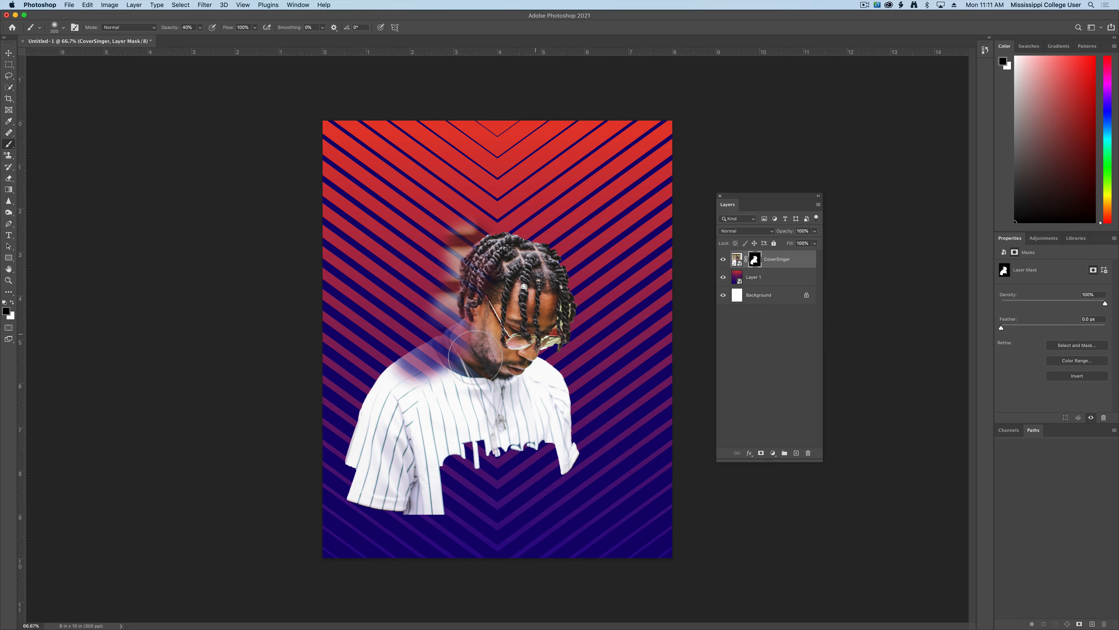
mouse_move(475, 356)
left_mouse_down()
mouse_move(383, 388)
mouse_move(465, 347)
left_mouse_up()
key("x")
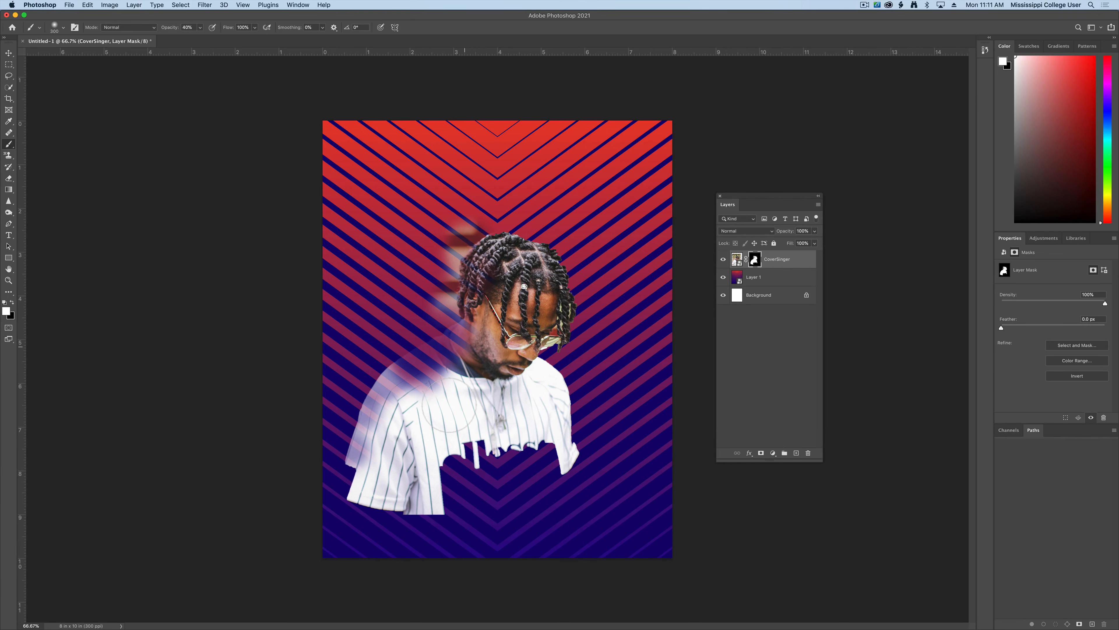
left_click_drag(450, 405, 439, 394)
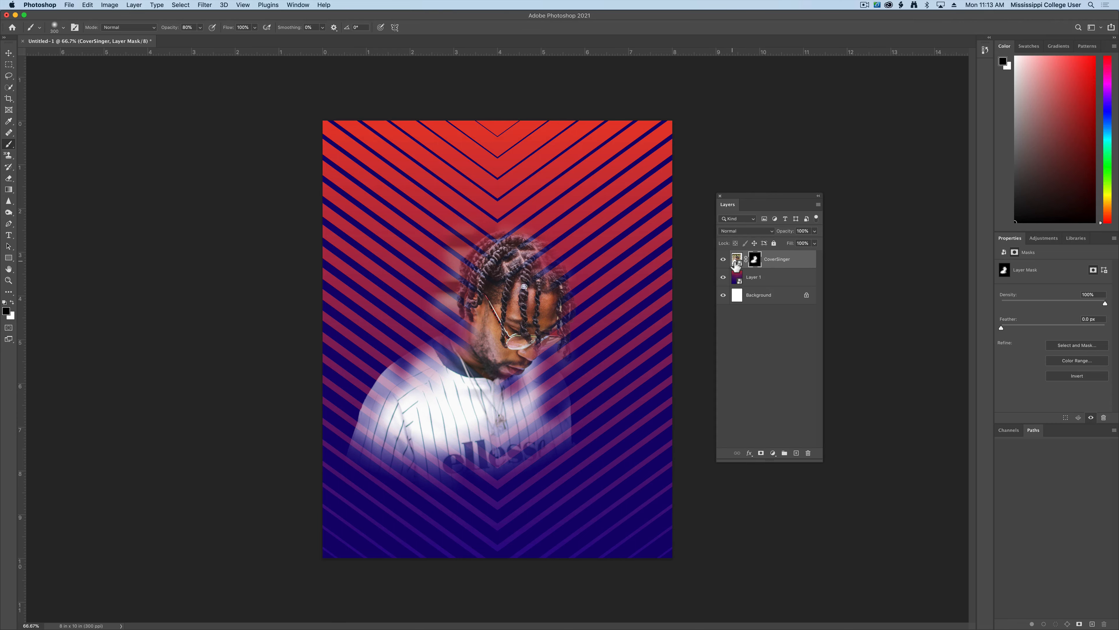
- Open Filter > Filter Gallery on the CoverSinger layer mask
left_click(204, 5)
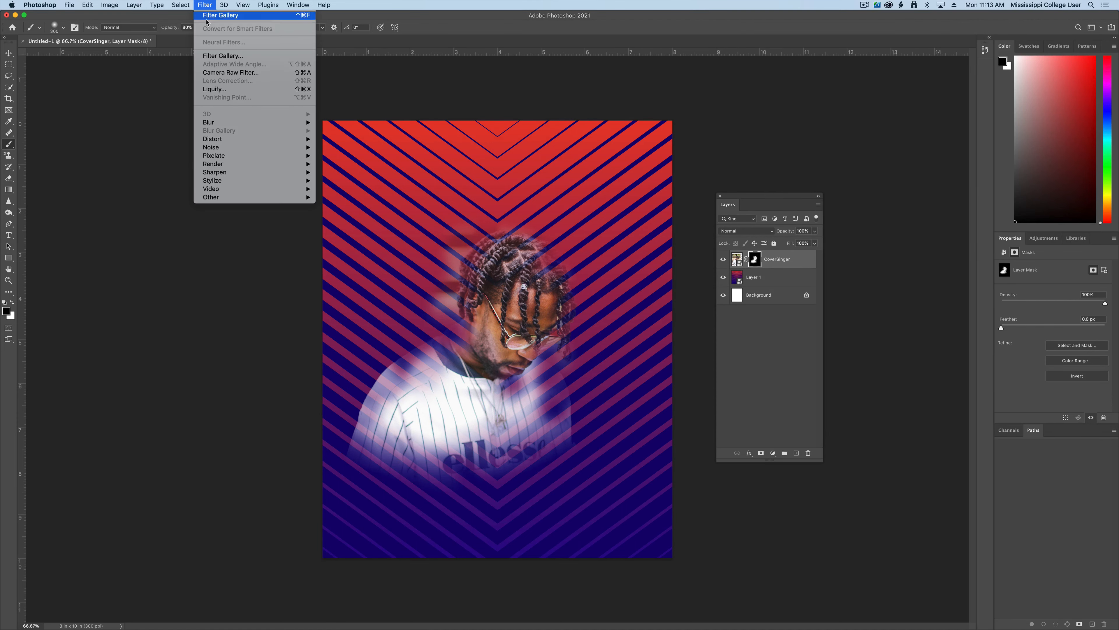
left_click(229, 55)
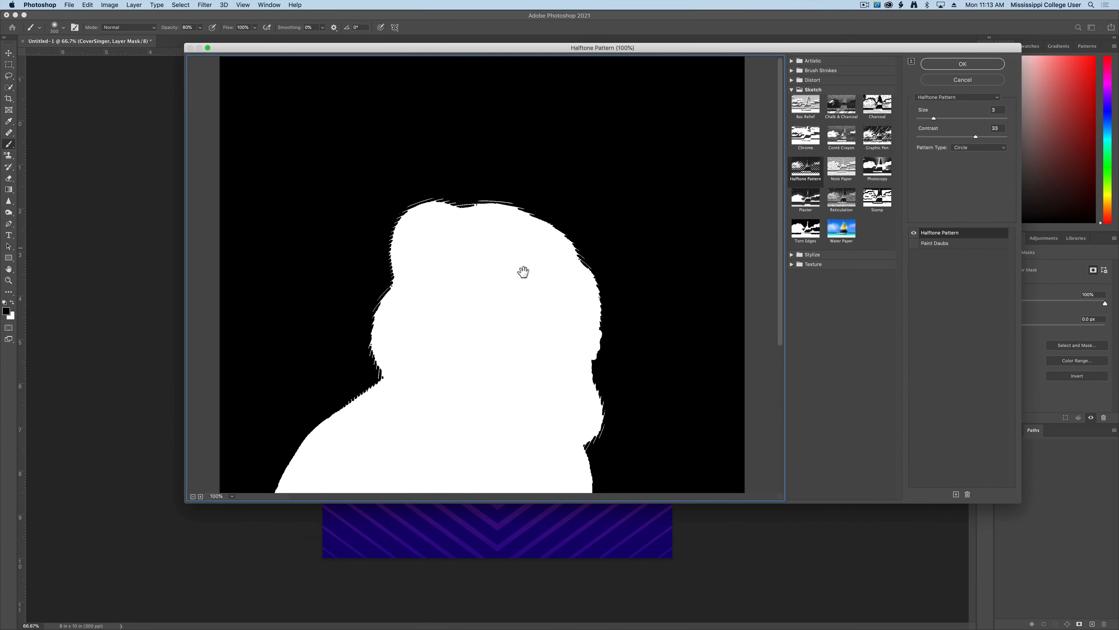
- Fit the mask in the preview, lower Halftone contrast, and try Chrome, Charcoal and Torn Edges
key("super+0")
key("super+minus")
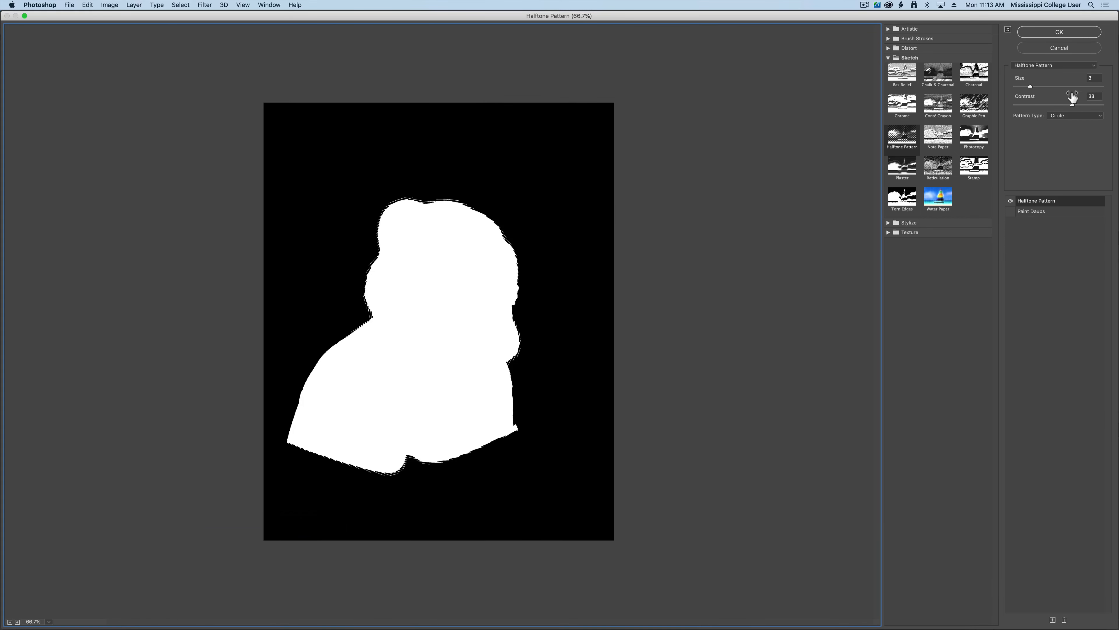
left_click_drag(1071, 108, 1035, 107)
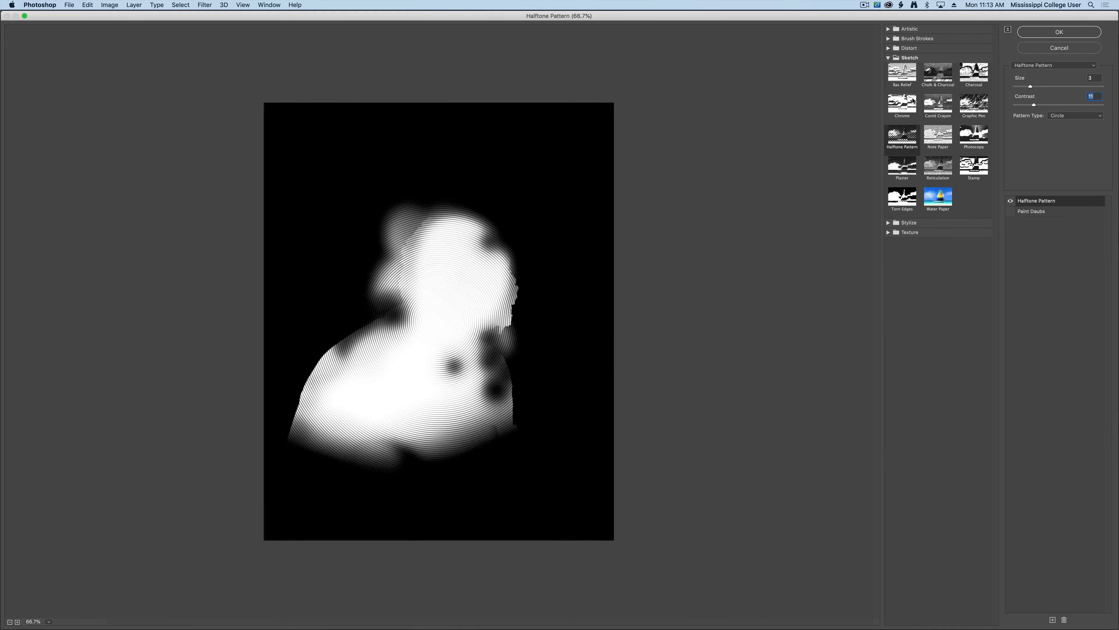
left_click(909, 110)
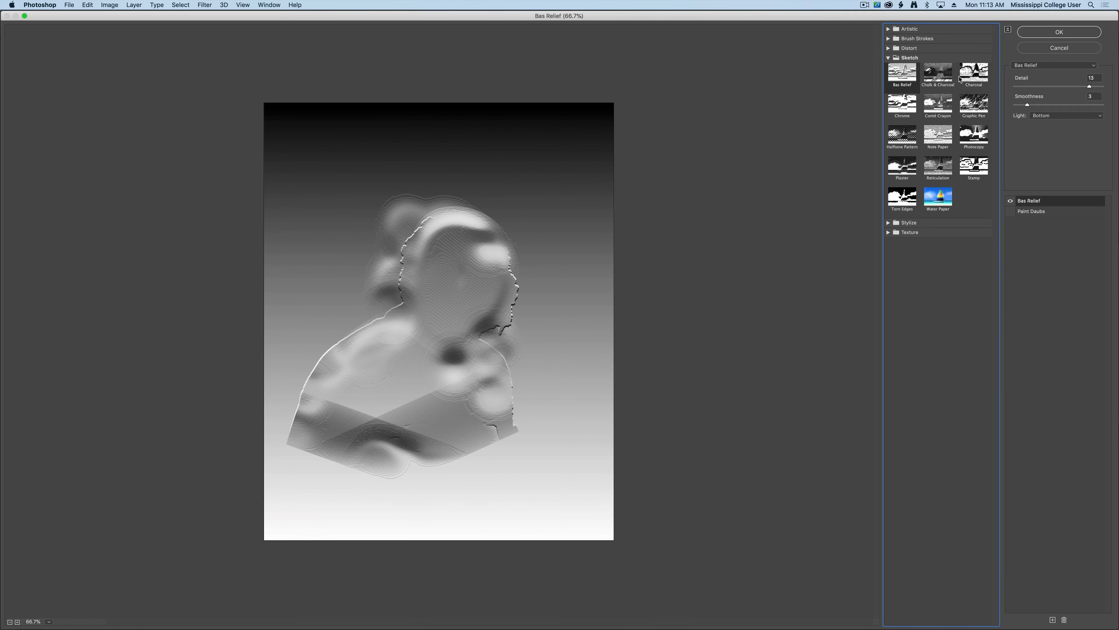
left_click(978, 75)
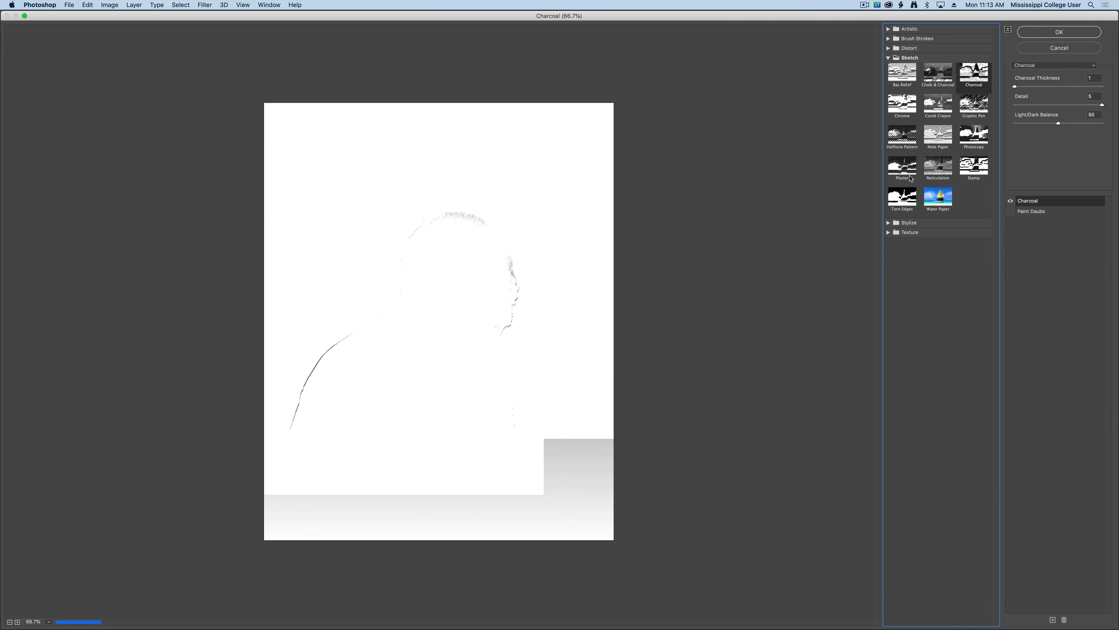
left_click(903, 199)
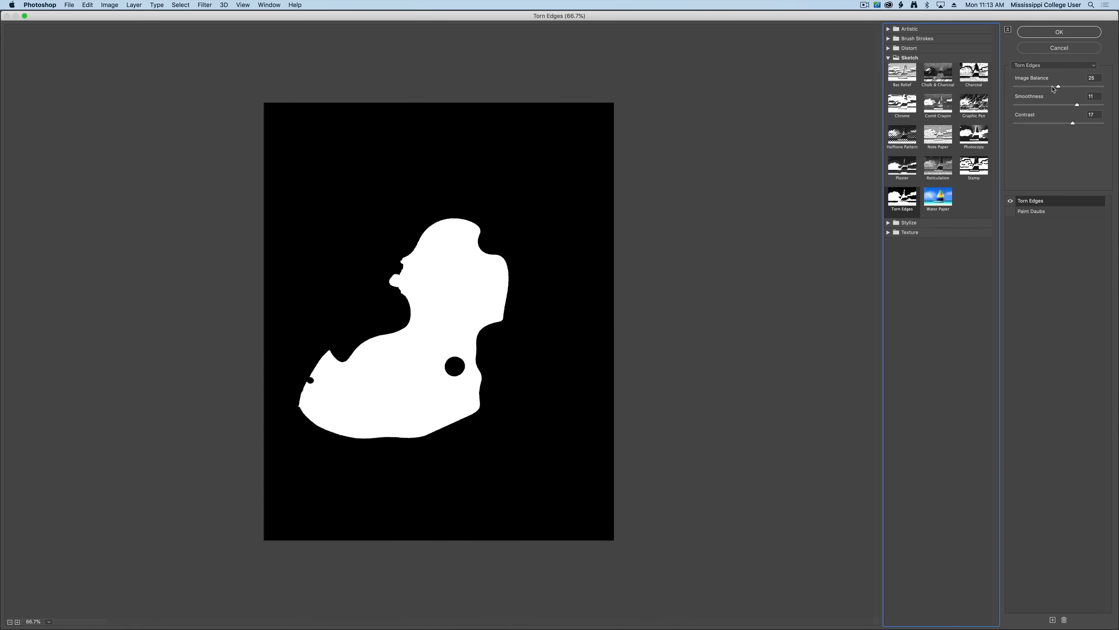
left_click_drag(1058, 87, 1038, 87)
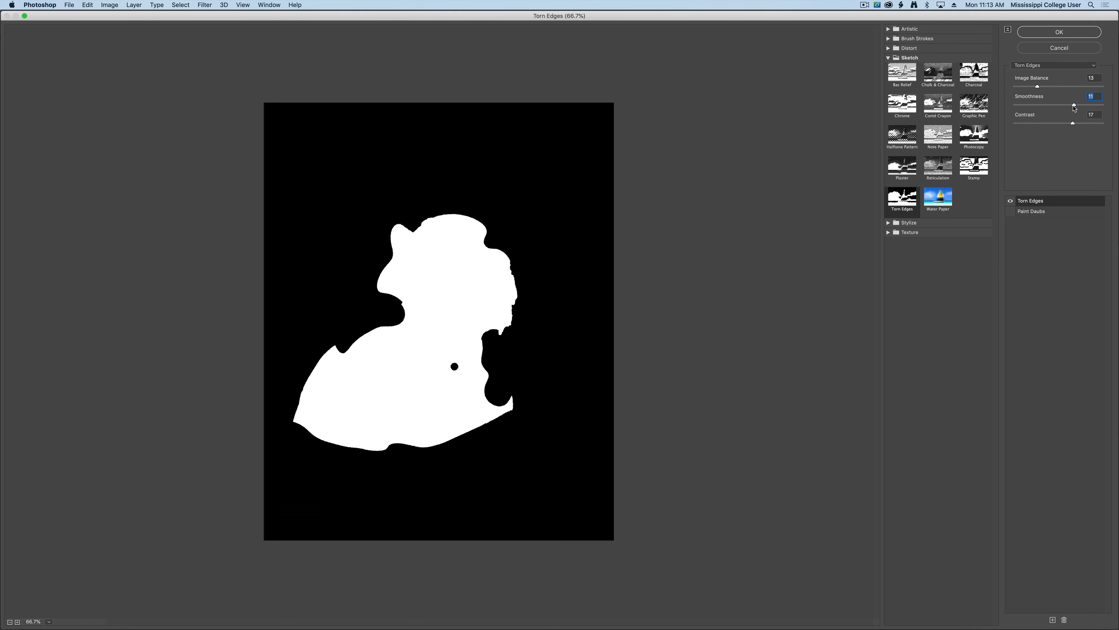
left_click(1056, 106)
- Preview Fresco, Neon Glow, Paint Daubs and Rough Pastels, then apply Halftone Pattern to the mask
left_click(908, 29)
left_click(938, 75)
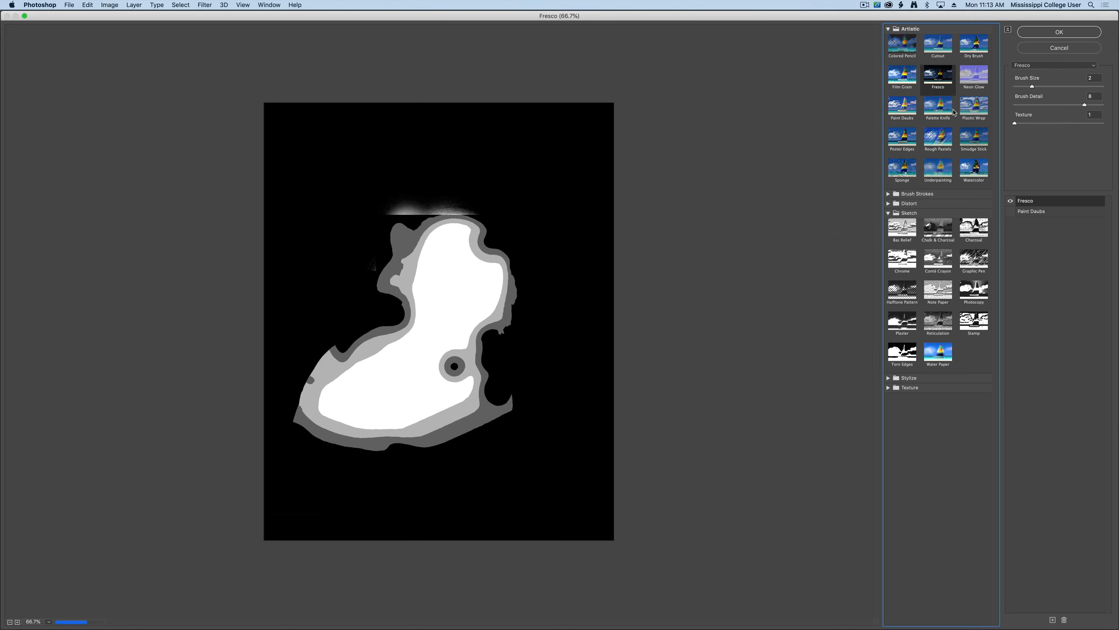
left_click(975, 75)
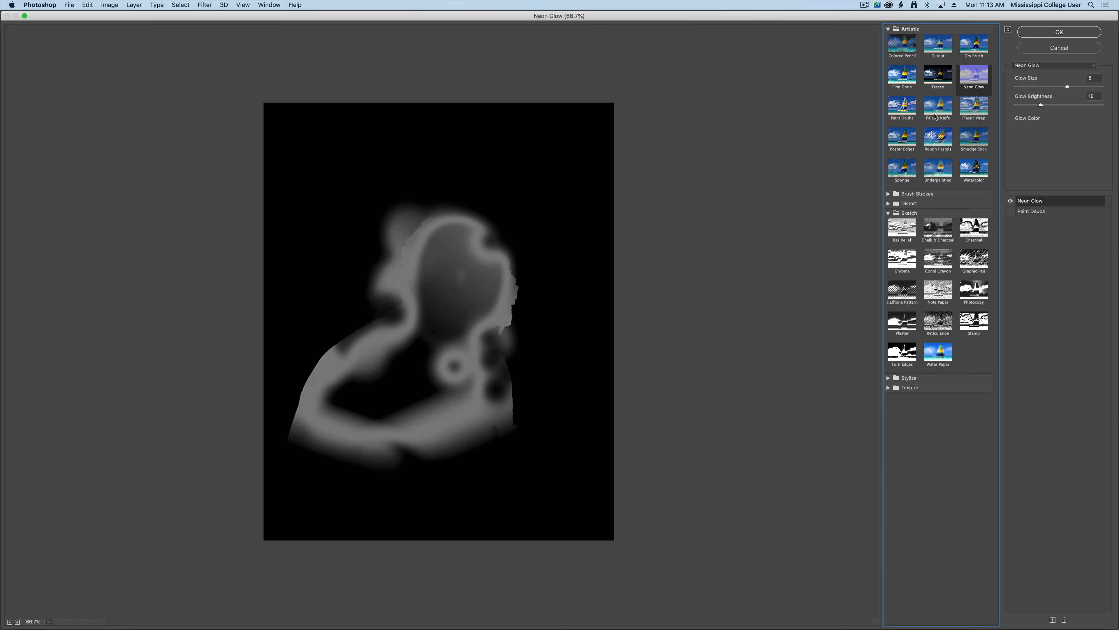
left_click(901, 109)
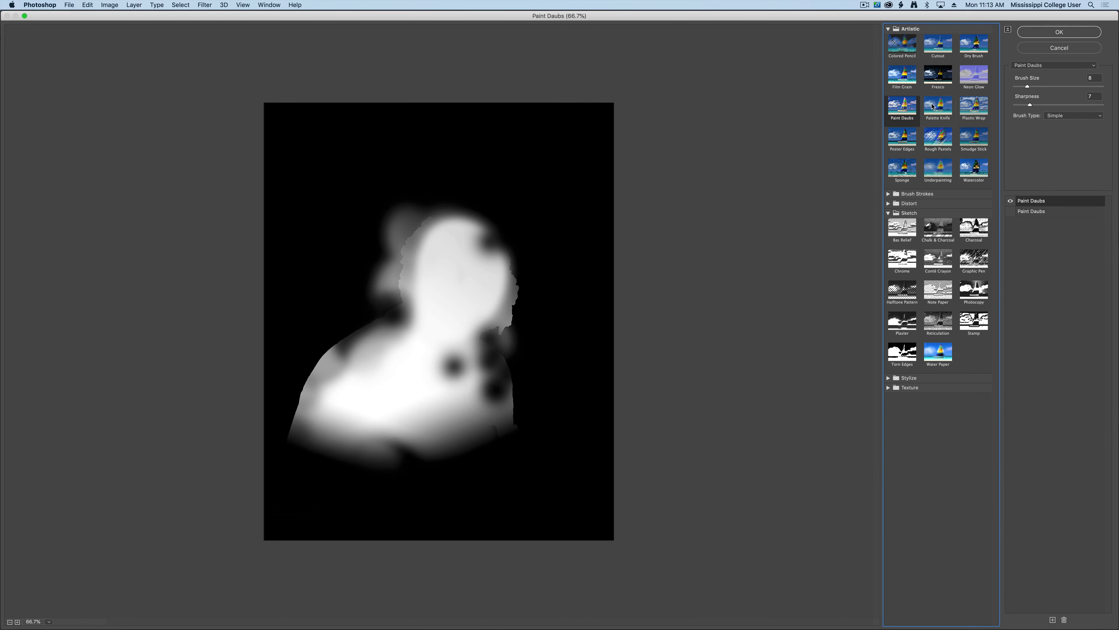
left_click(937, 139)
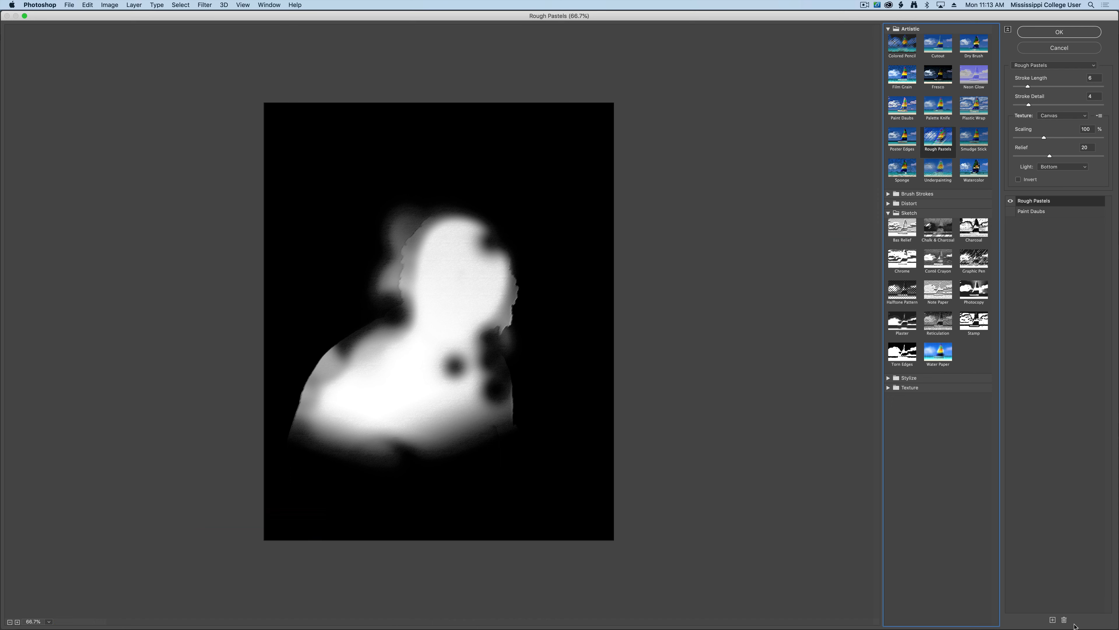
left_click(907, 296)
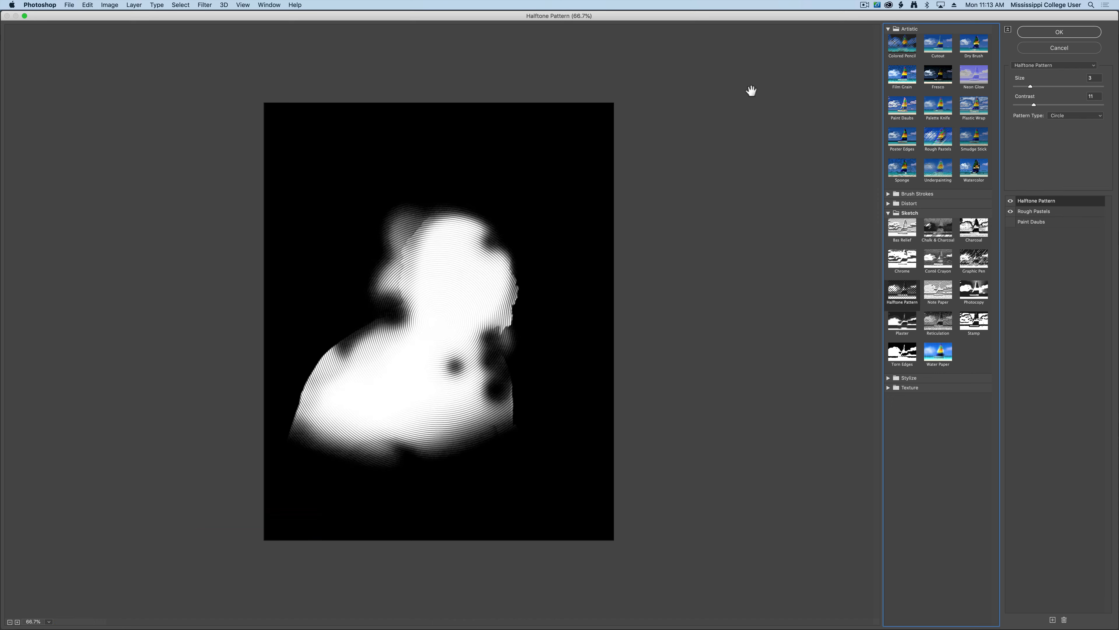
left_click(1062, 33)
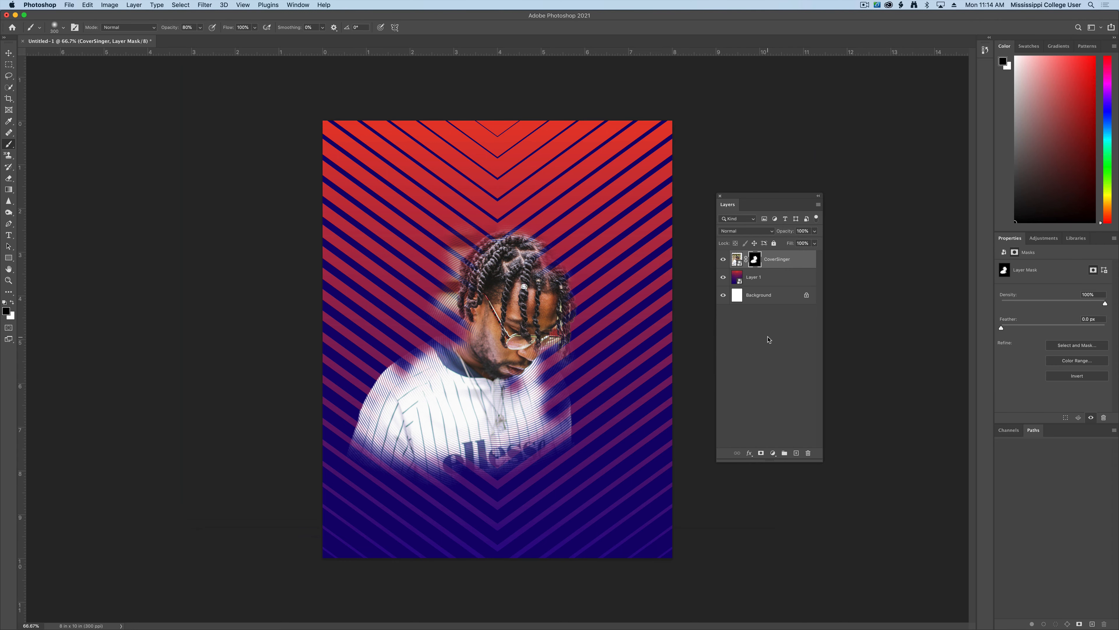
- Zoom in on the singer's face, fit the poster back, and float the Adjustments panel
key("super+equal")
key("super+equal")
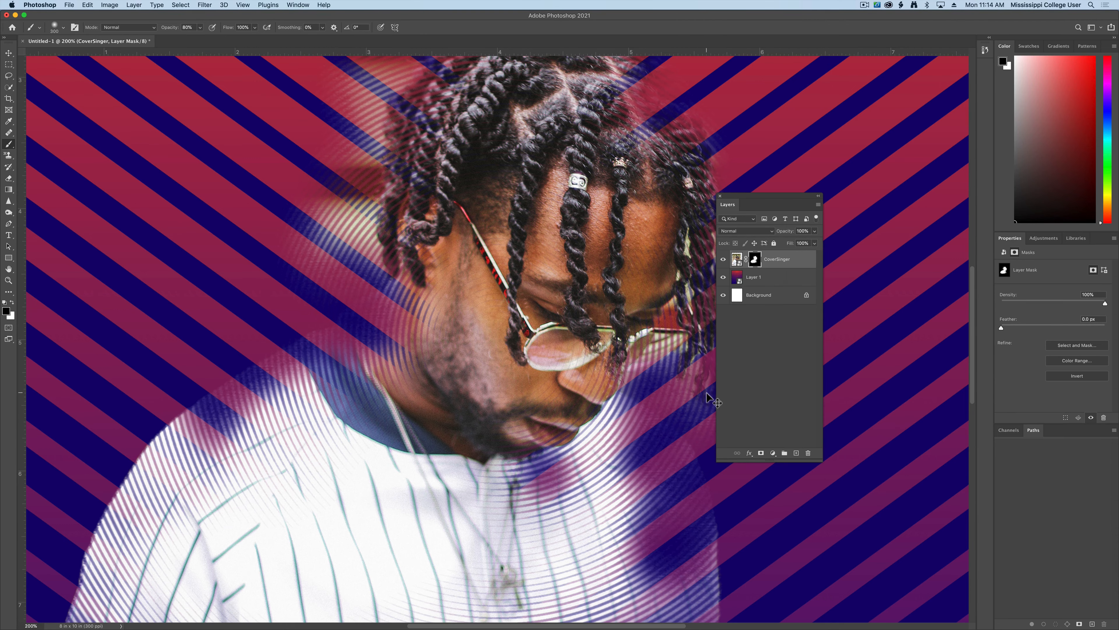
key("super+0")
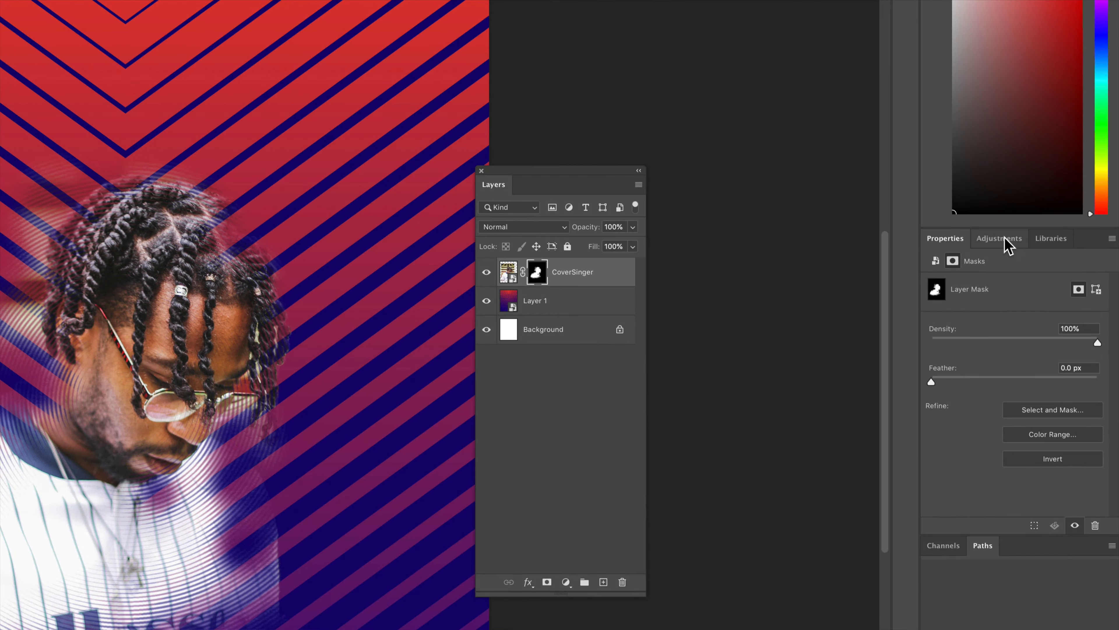
left_click(1002, 242)
left_click_drag(1000, 240, 706, 168)
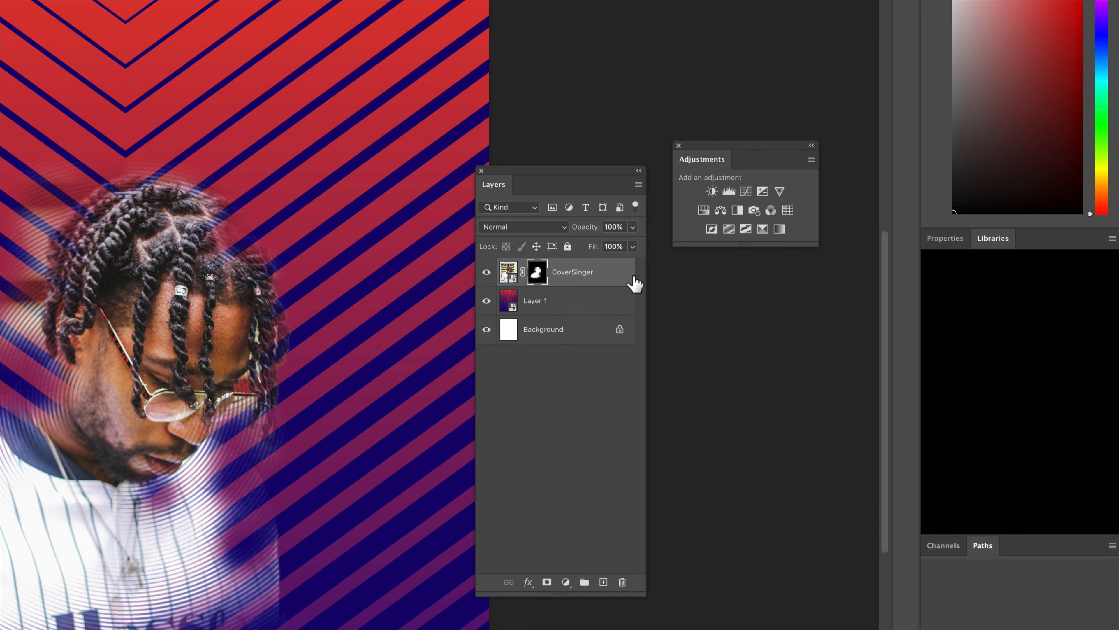
- Add Gradient Map 1, clip it to CoverSinger, and float its Properties panel beside the layers
left_click(779, 228)
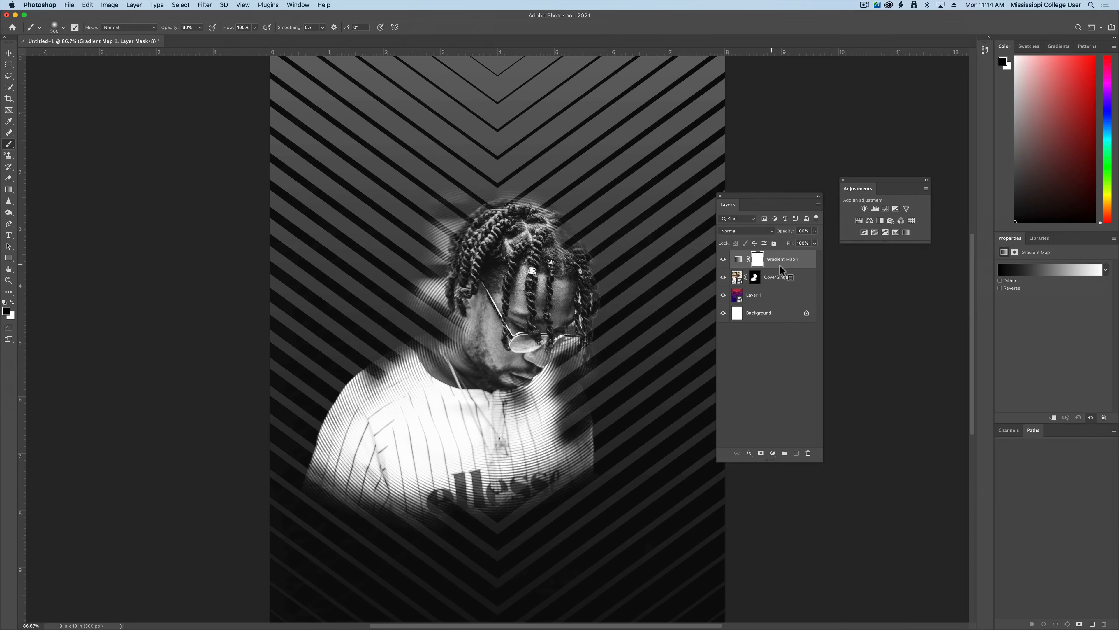
left_click(134, 5)
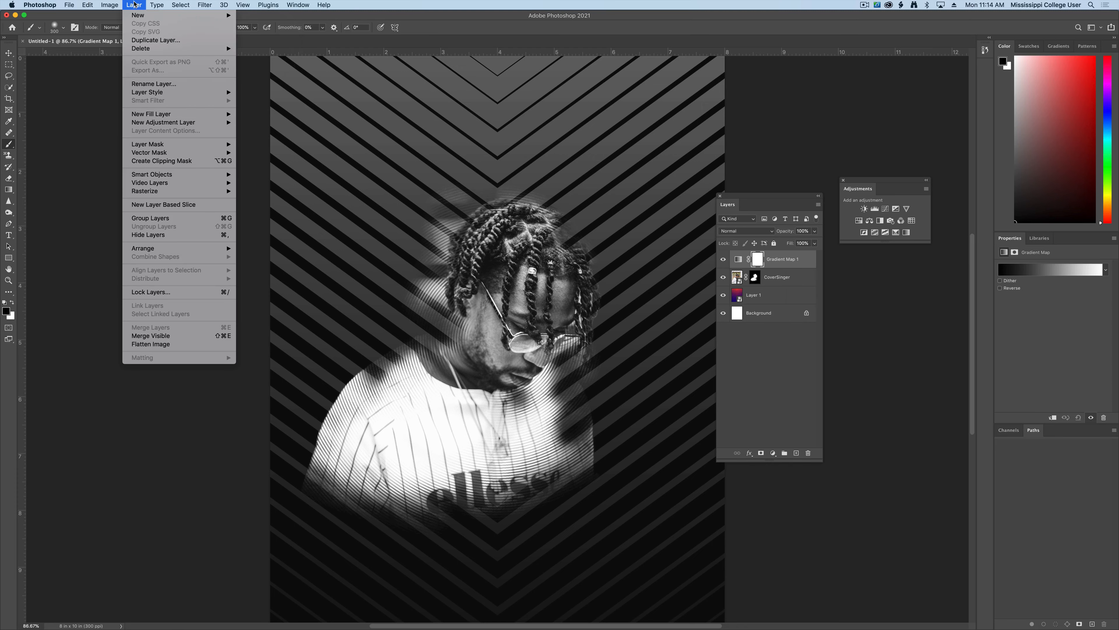
left_click(162, 161)
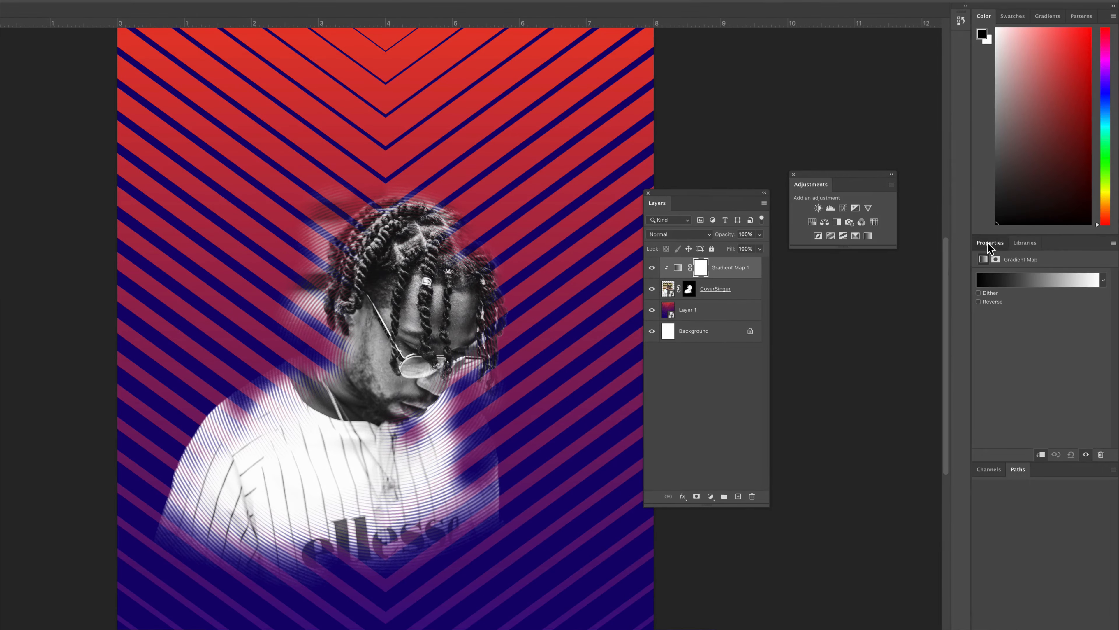
left_click_drag(990, 244, 536, 230)
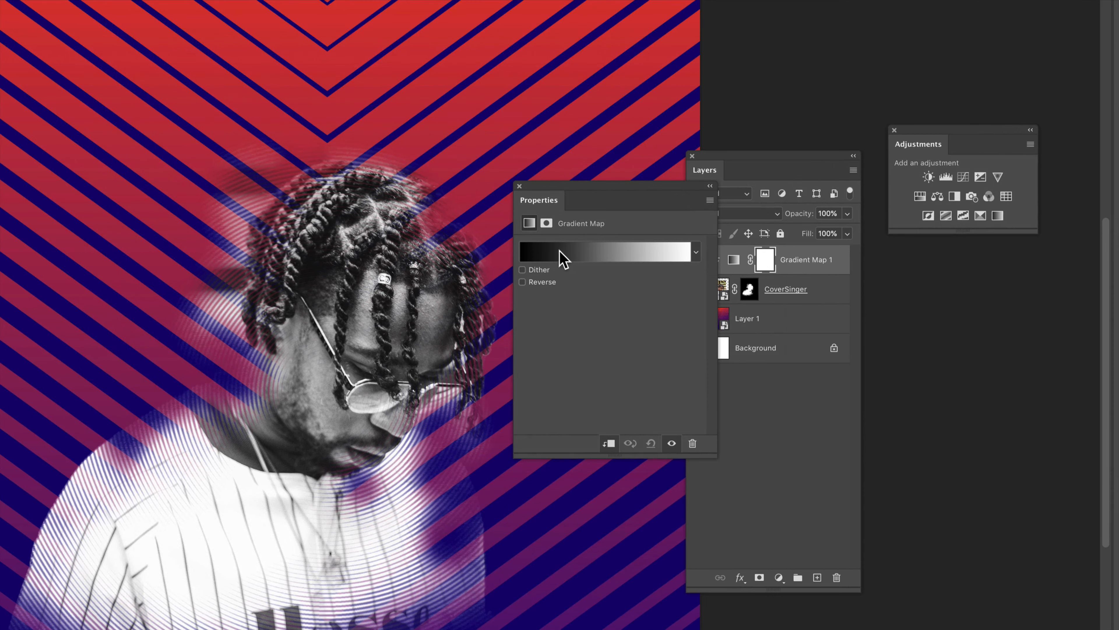
- Open the Gradient Editor and set the left stop to bright red
left_click(596, 260)
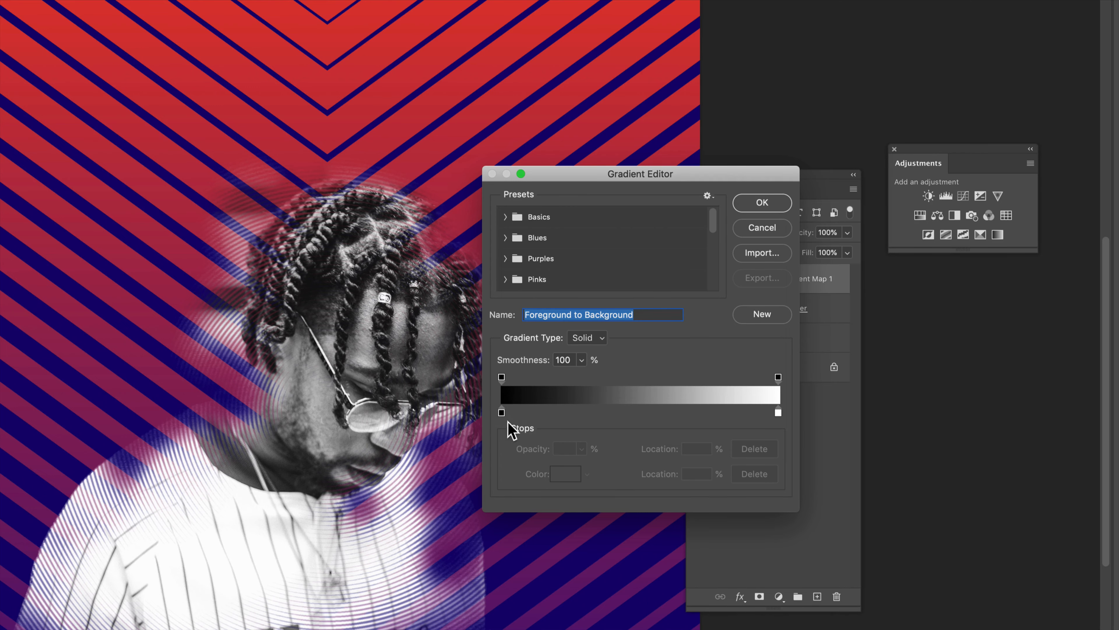
double_click(502, 413)
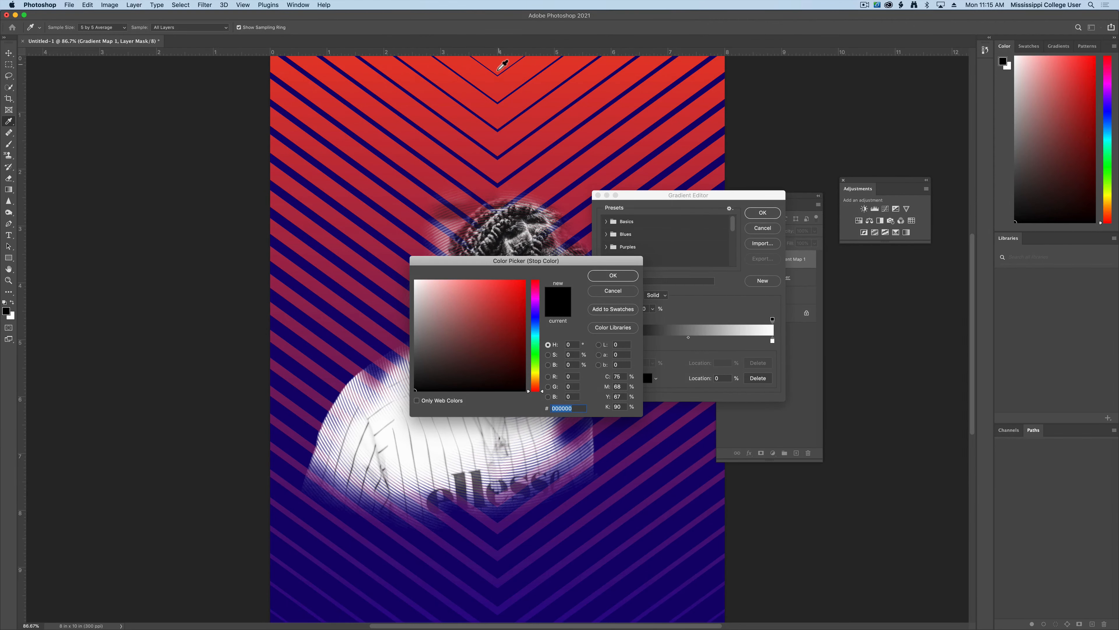
left_click(498, 70)
left_click(511, 297)
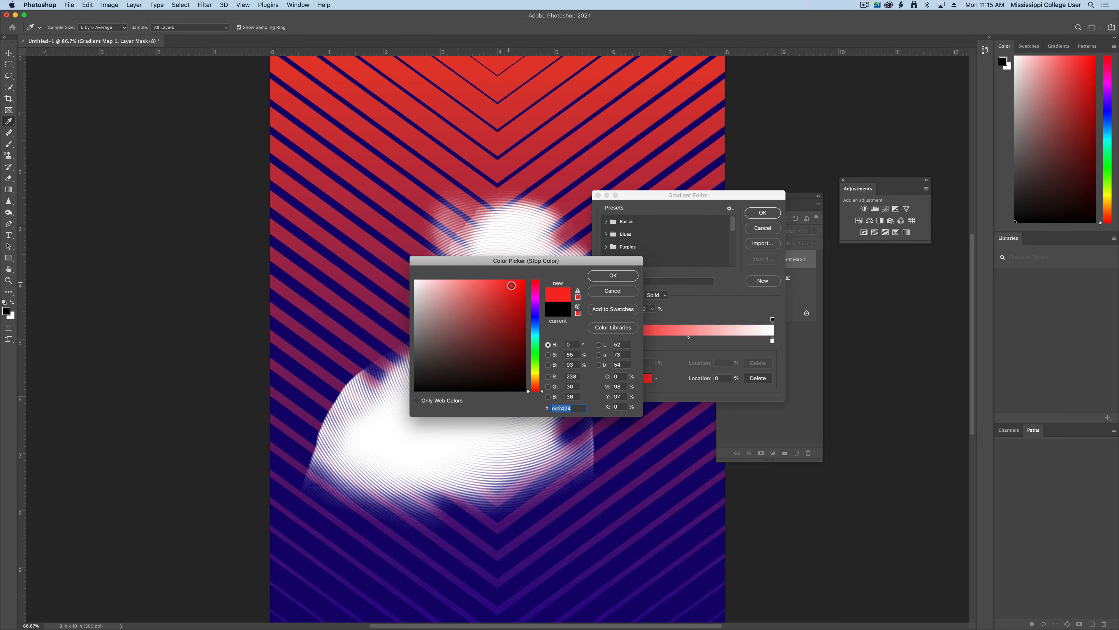
left_click(613, 275)
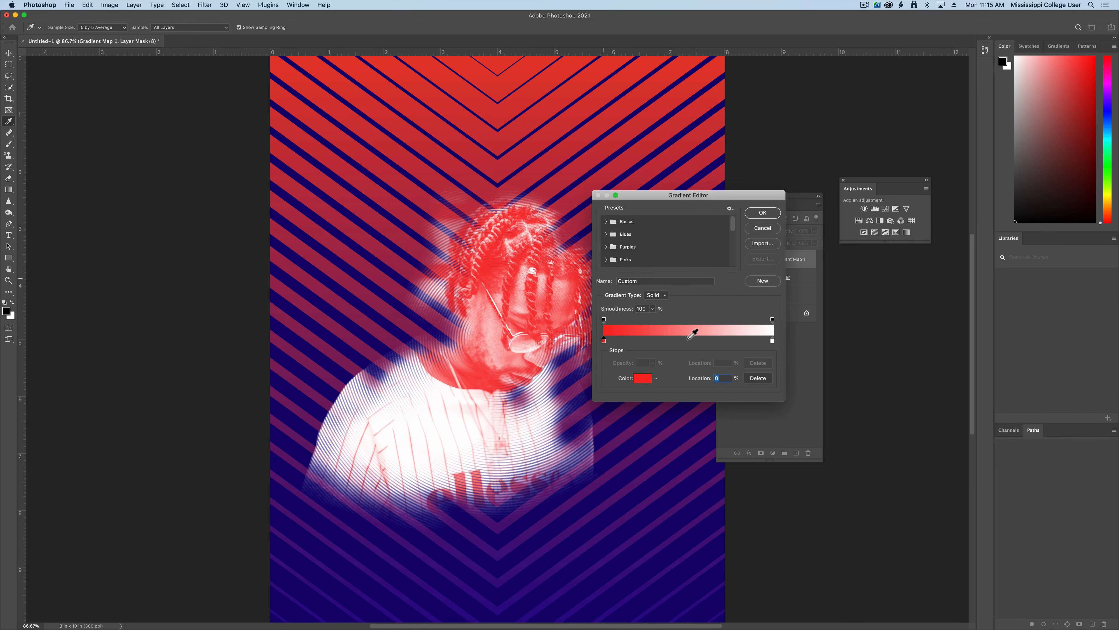
- Set the gradient's right stop to a dark blue
double_click(772, 341)
left_click_drag(538, 329, 539, 323)
left_click(512, 332)
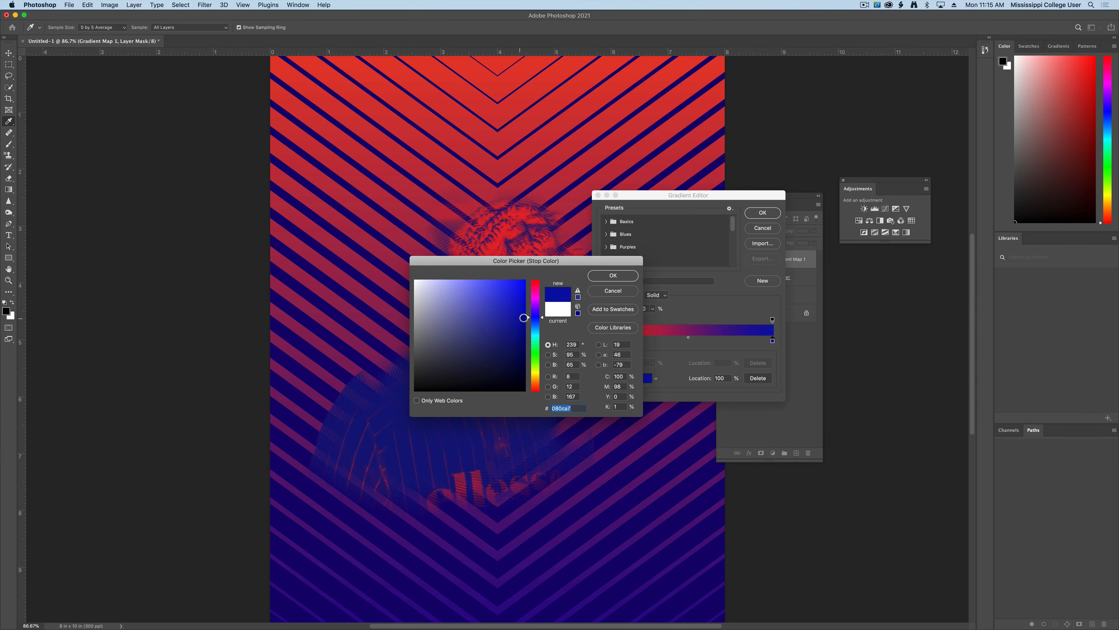
left_click(513, 333)
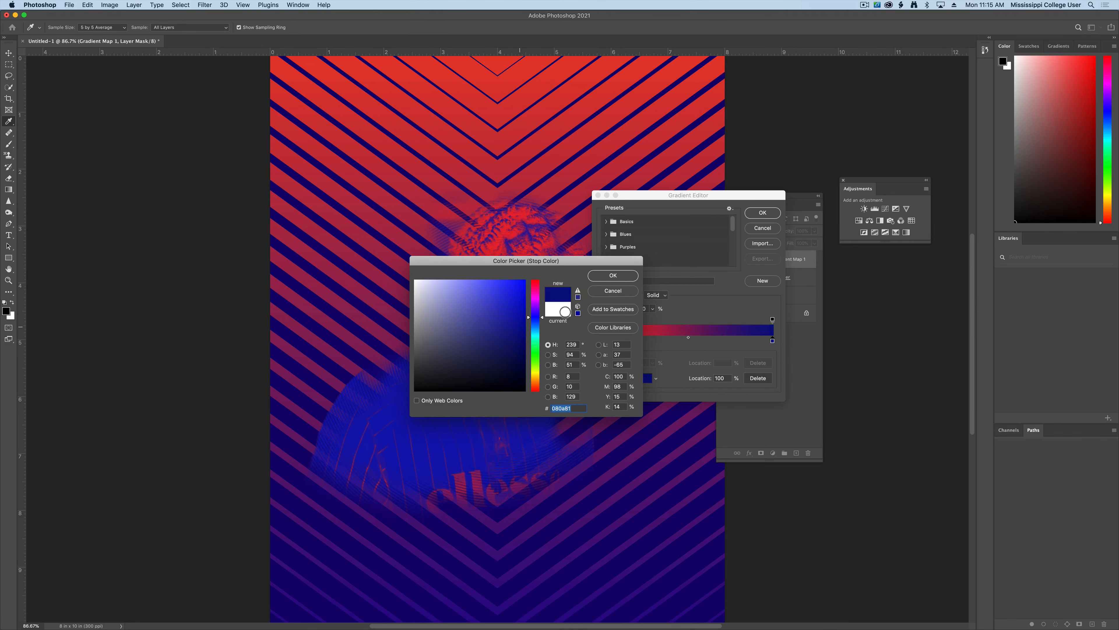
left_click(613, 275)
- Slide the red stop toward the middle and move the blue stop left past it
left_click_drag(648, 194, 775, 179)
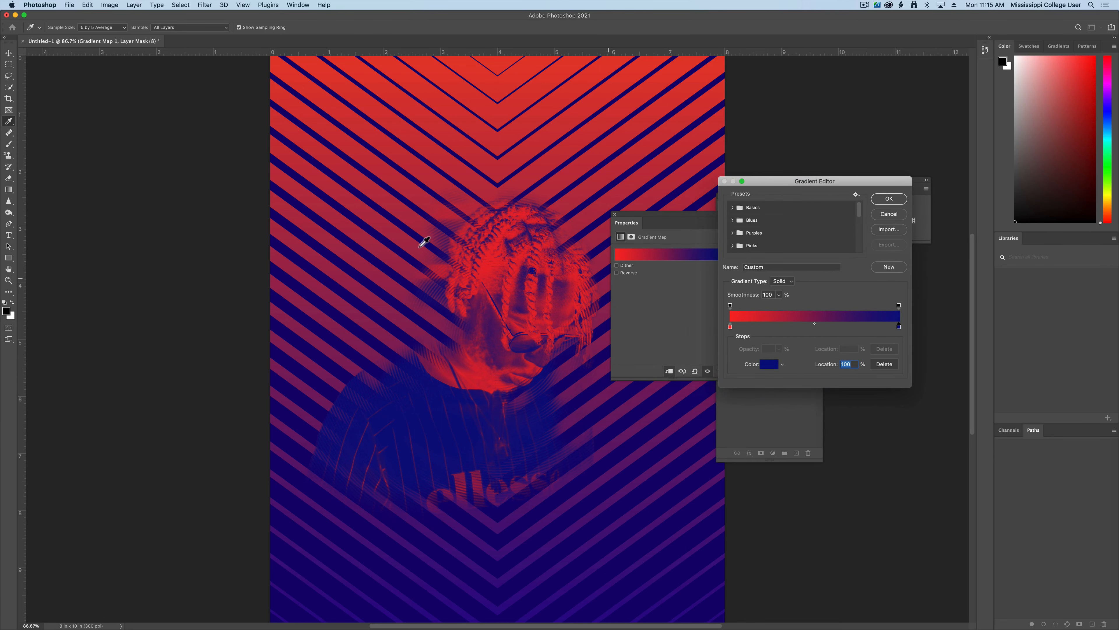
left_click_drag(730, 327, 797, 326)
left_click(899, 327)
left_click_drag(899, 327, 869, 330)
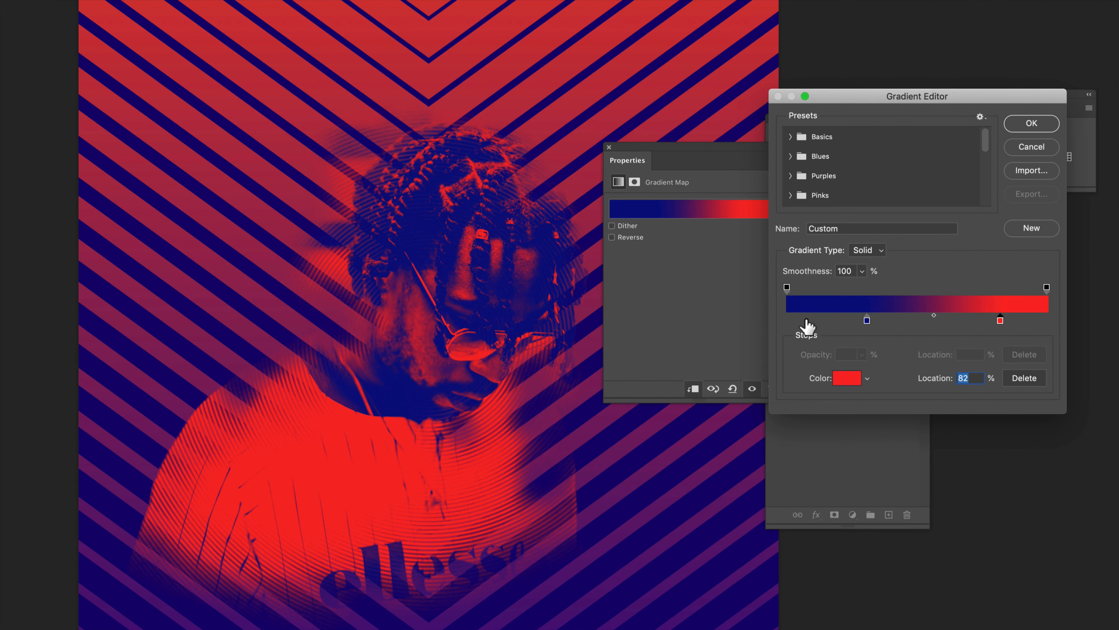
- Add a very dark red stop at the gradient's left end
left_click(787, 322)
double_click(787, 321)
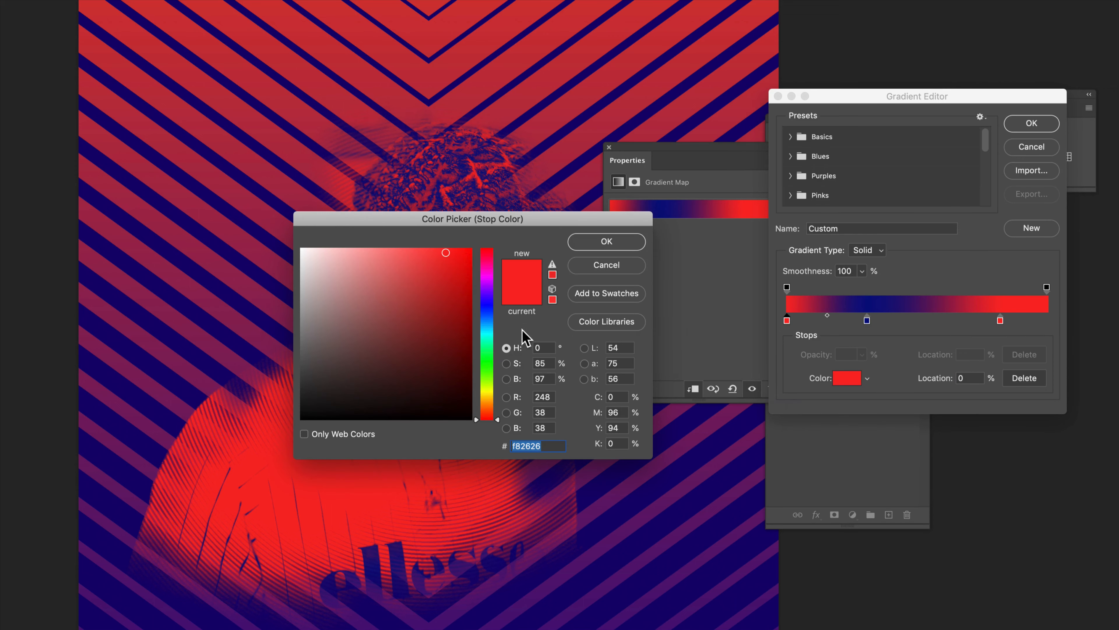
mouse_move(460, 285)
left_mouse_down()
mouse_move(455, 325)
mouse_move(405, 303)
mouse_move(430, 337)
left_mouse_up()
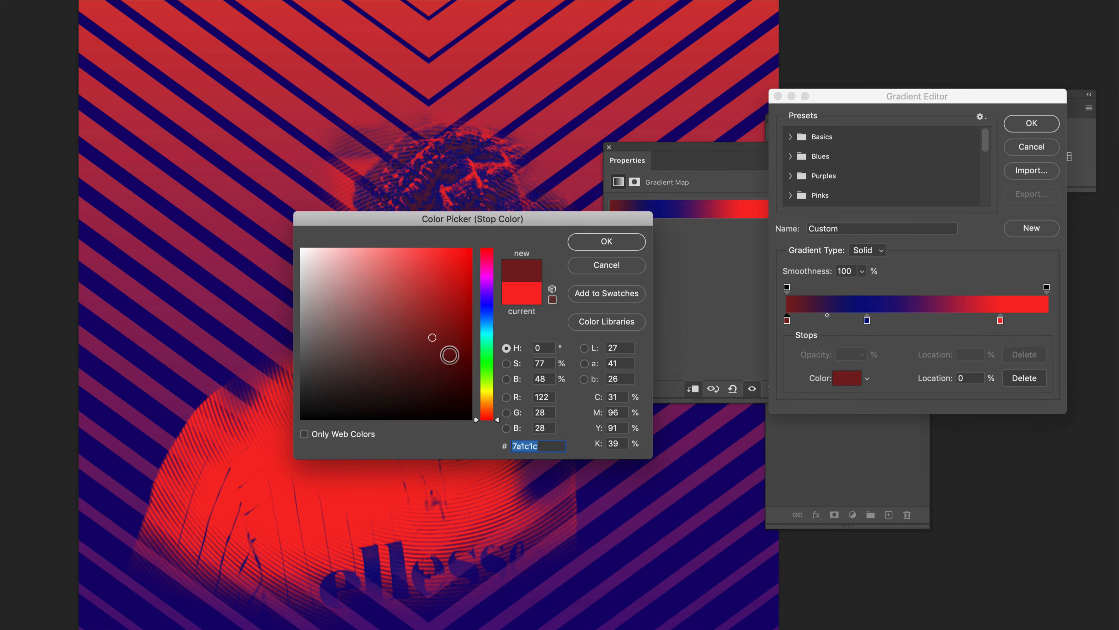
left_click(451, 356)
left_click(607, 241)
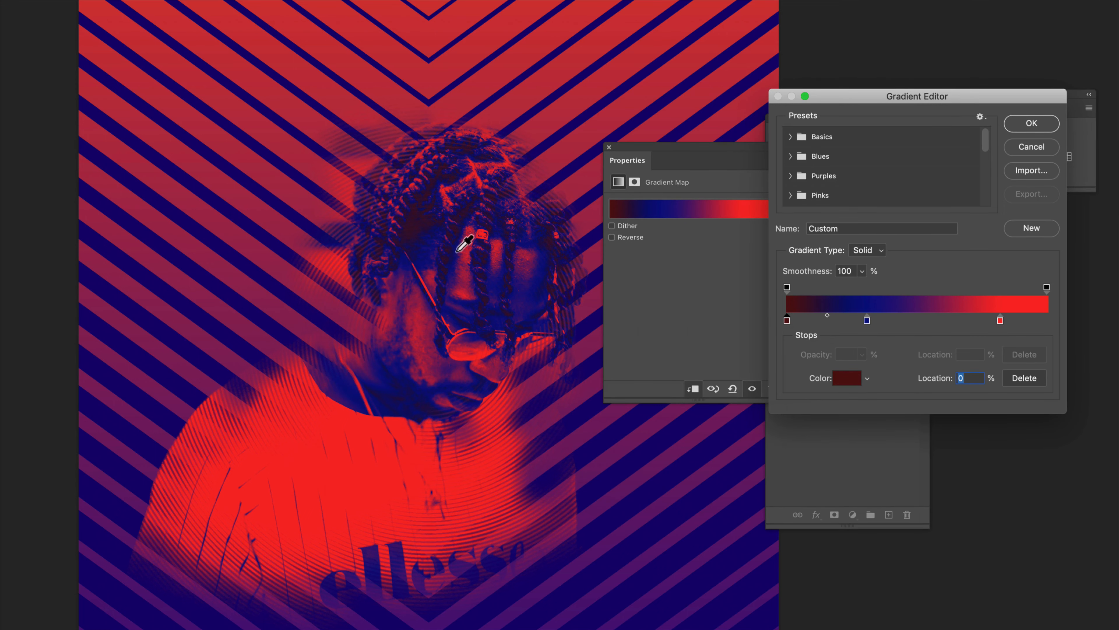
- Add a lilac stop at the right end, nudge the blue stop to 27%, and apply
left_click(1047, 320)
double_click(1047, 320)
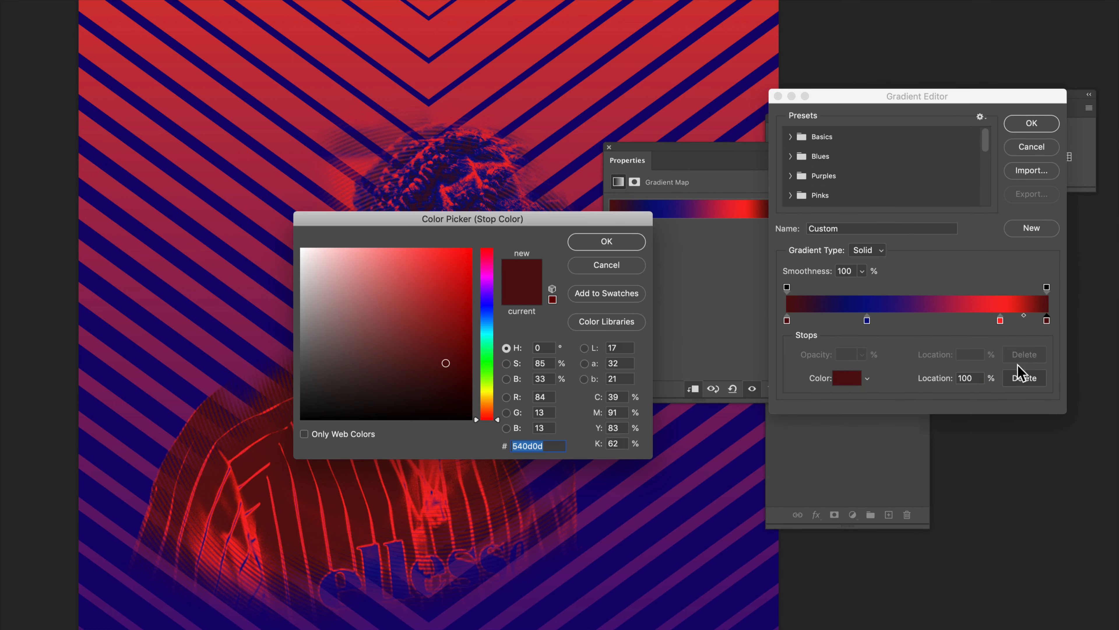
left_click_drag(451, 285, 355, 258)
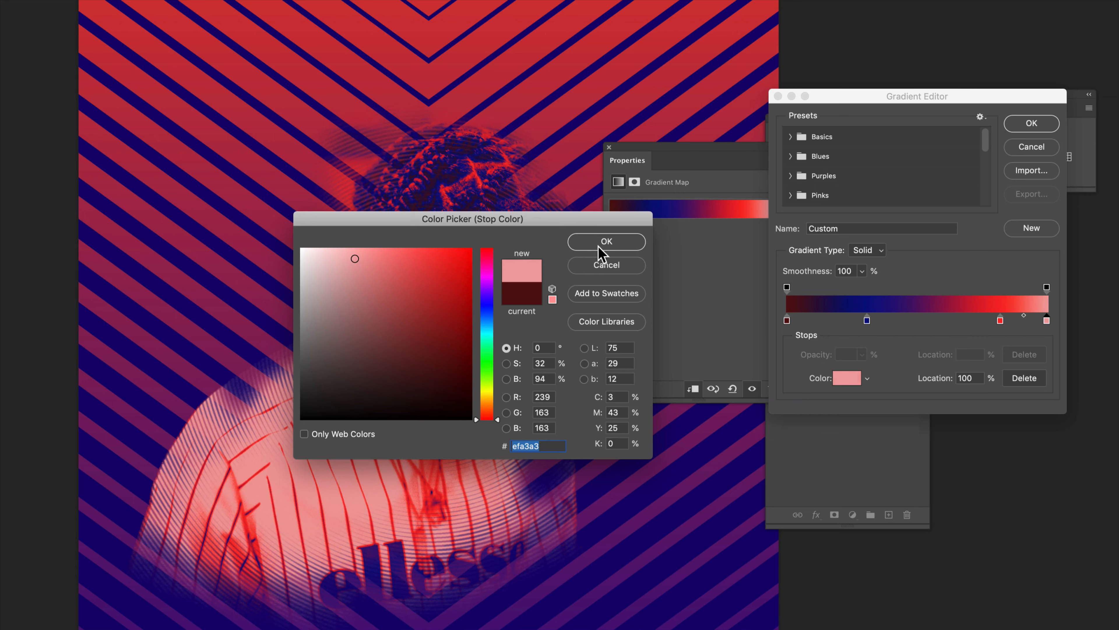
left_click(488, 300)
left_click(355, 252)
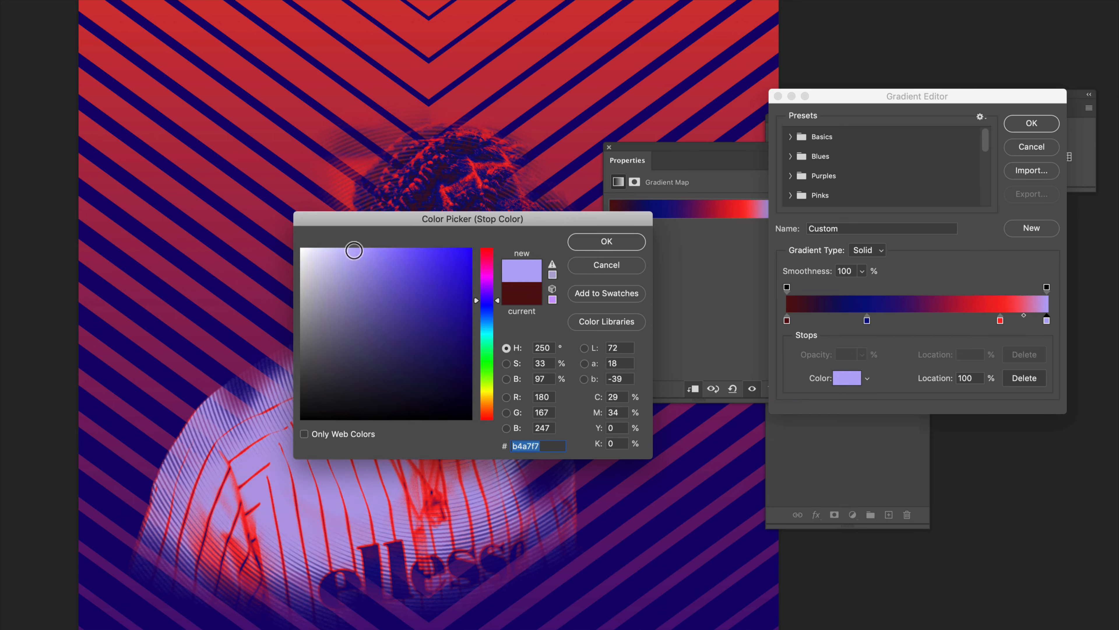
left_click(607, 241)
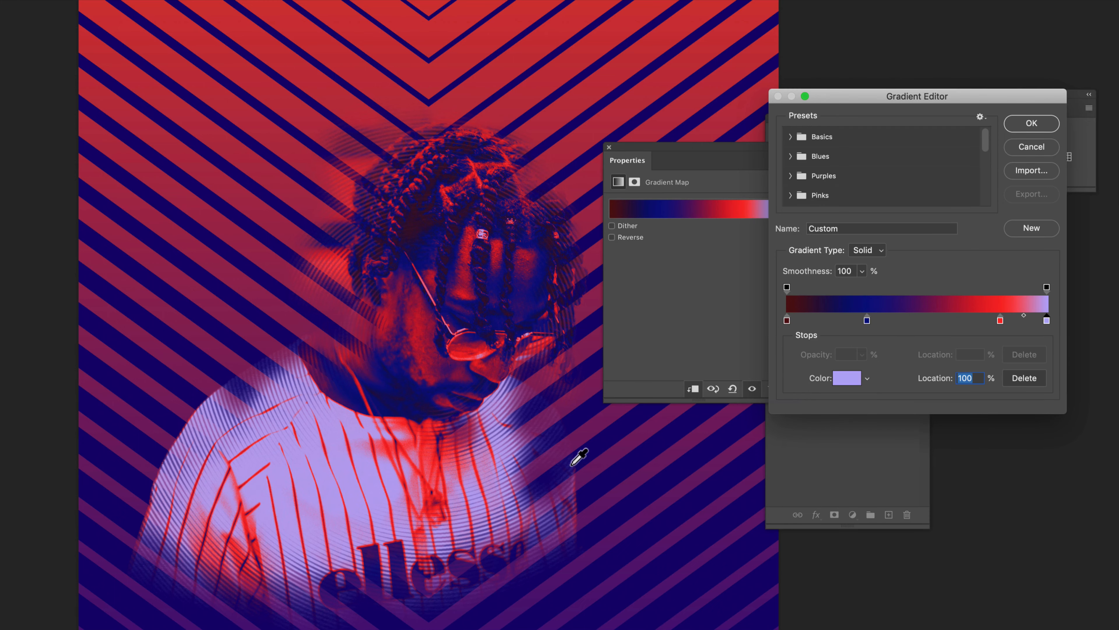
mouse_move(867, 320)
left_mouse_down()
mouse_move(852, 329)
mouse_move(868, 327)
left_mouse_up()
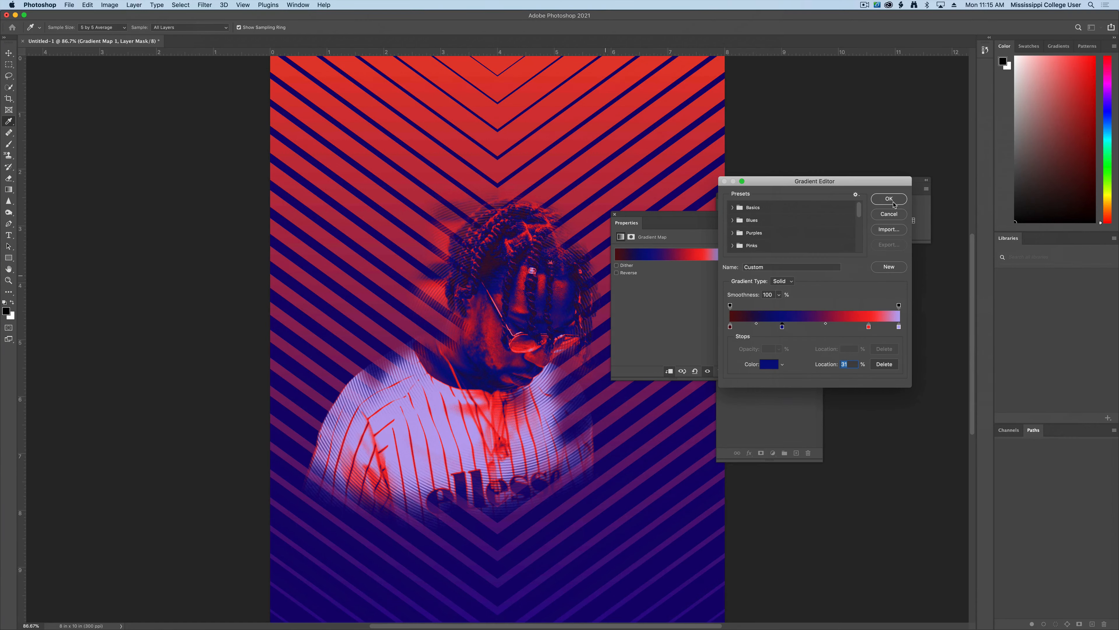
left_click(894, 202)
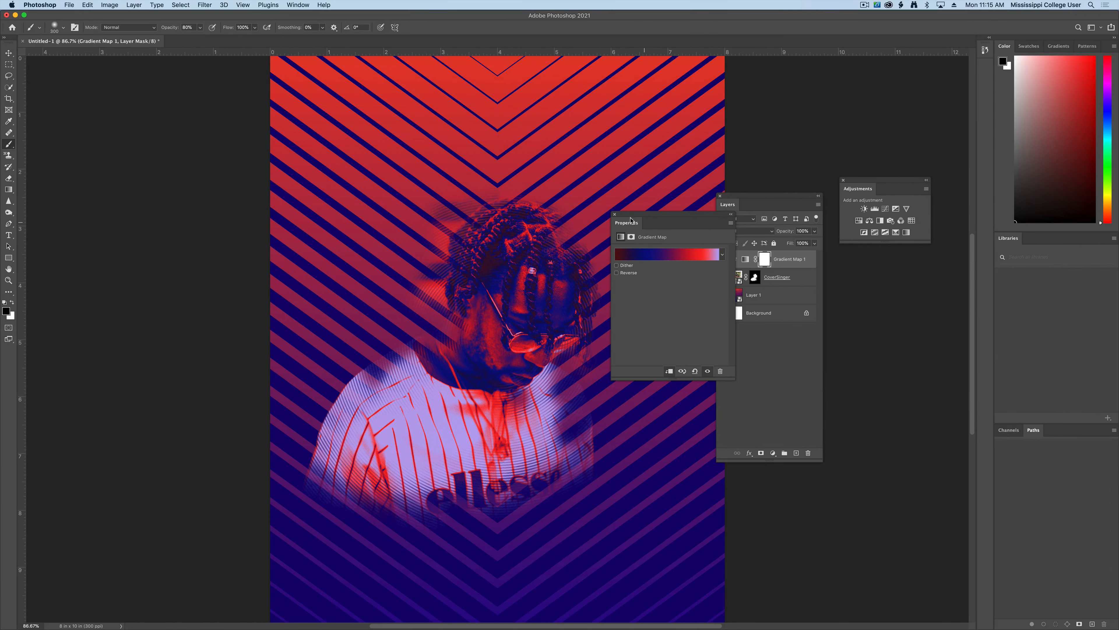
- Close the gradient map properties, fit the poster, and select then deselect CoverSinger with Move tool
left_click(615, 215)
key("super+minus")
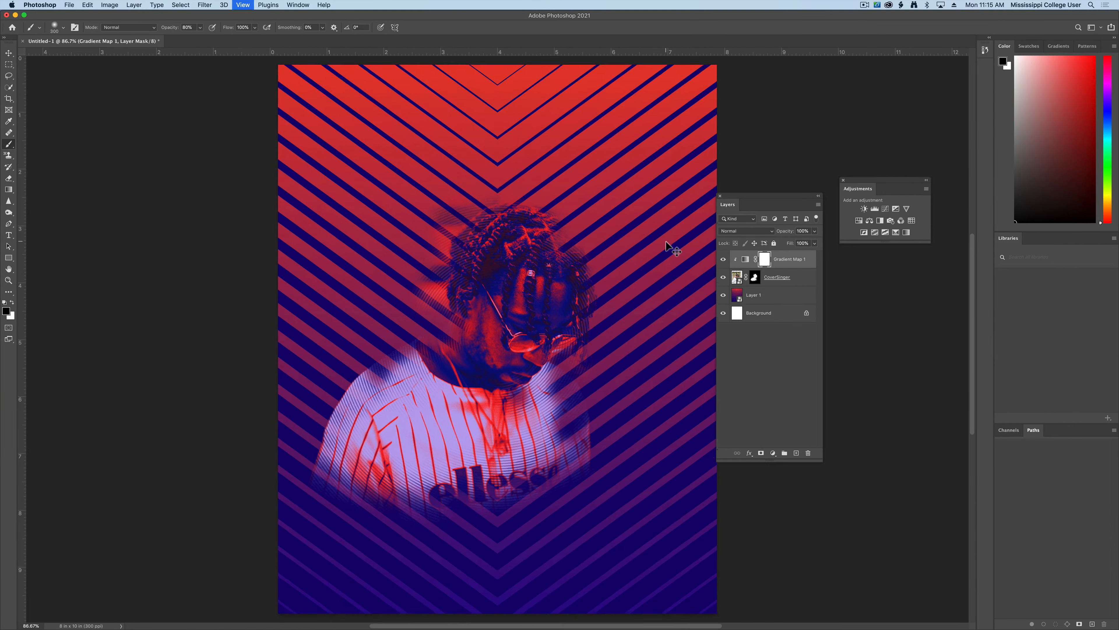
key("v")
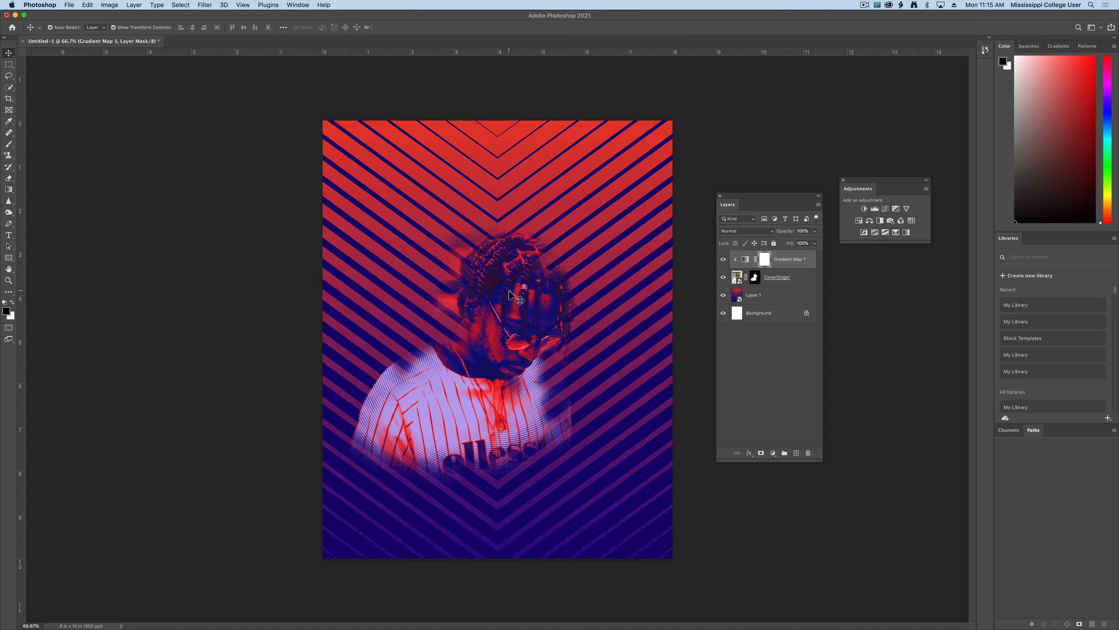
left_click(525, 286)
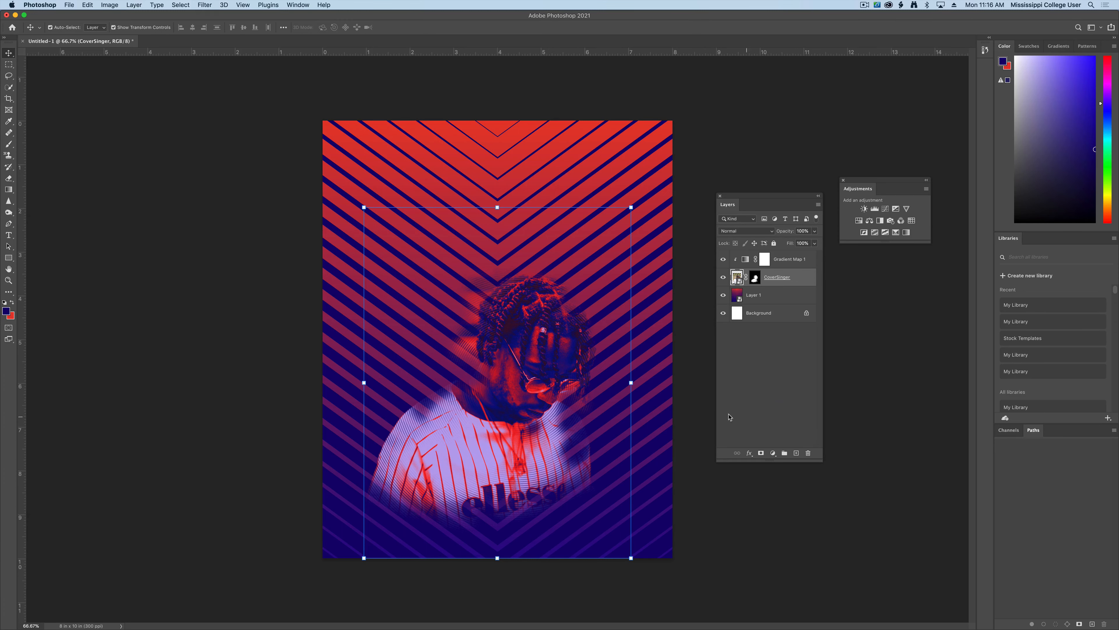
left_click(694, 416)
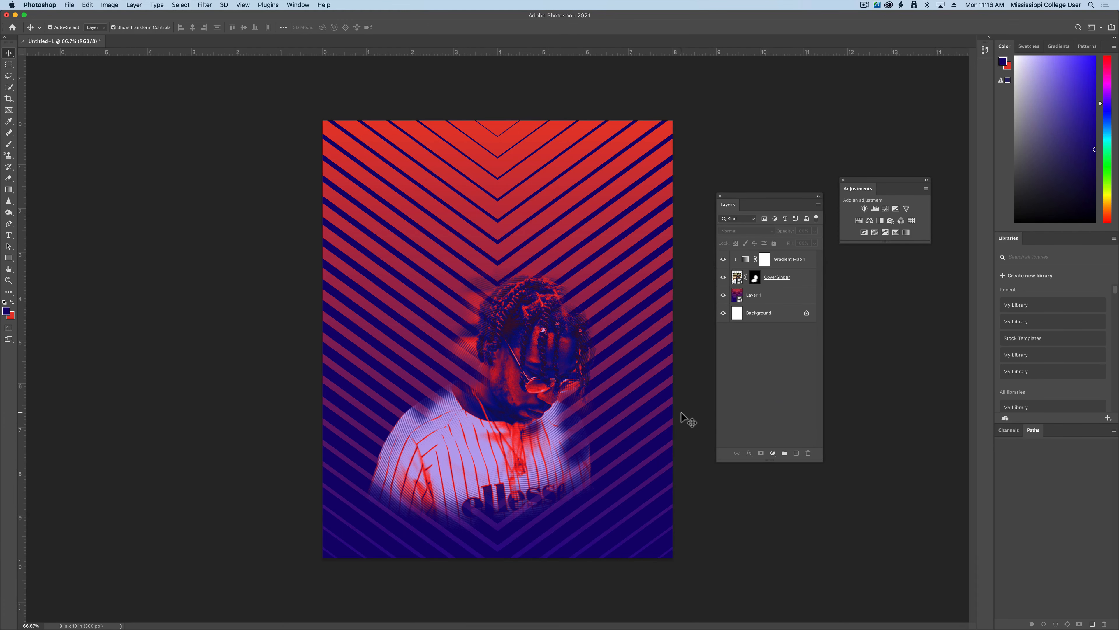